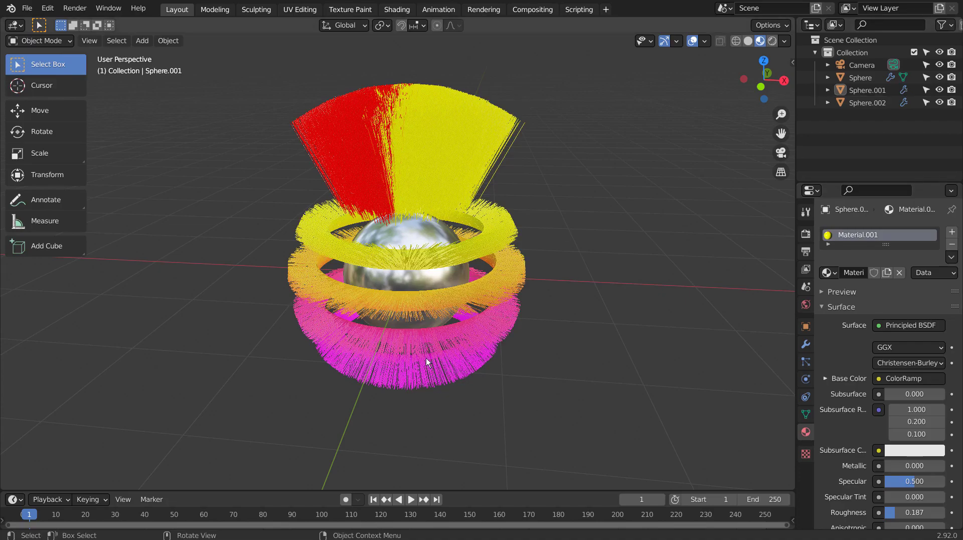
# Step: Select the three existing hair-covered sphere objects together and hide them from the viewport
pyautogui.moveTo(438, 396)
pyautogui.mouseDown(button='middle')
pyautogui.moveTo(604, 357)
pyautogui.moveTo(631, 295)
pyautogui.moveTo(553, 387)
pyautogui.moveTo(444, 414)
pyautogui.moveTo(196, 419)
pyautogui.moveTo(173, 405)
pyautogui.moveTo(167, 356)
pyautogui.moveTo(266, 264)
pyautogui.moveTo(402, 261)
pyautogui.moveTo(471, 322)
pyautogui.moveTo(436, 400)
pyautogui.moveTo(445, 391)
pyautogui.mouseUp(button='middle')
pyautogui.click(511, 393)
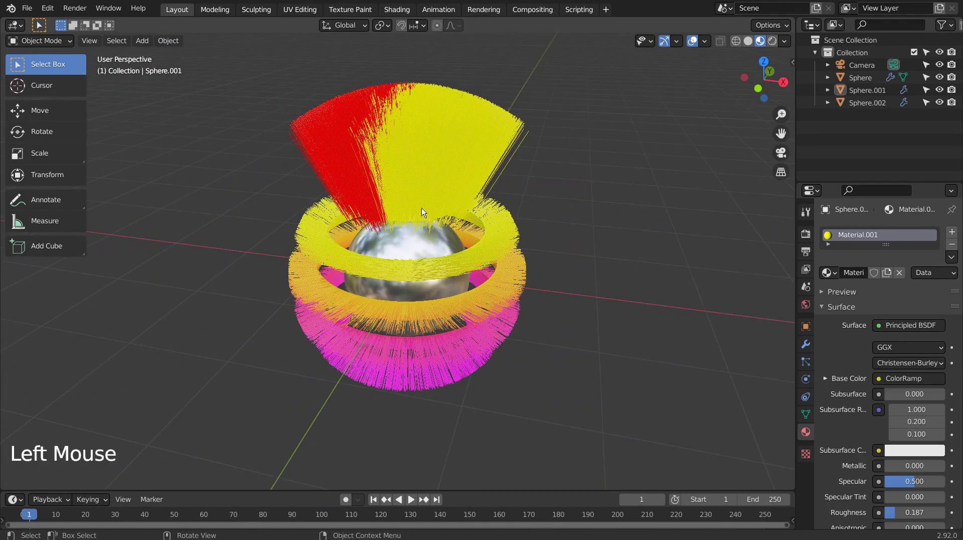
pyautogui.press('b')
pyautogui.moveTo(399, 201); pyautogui.dragTo(487, 321)
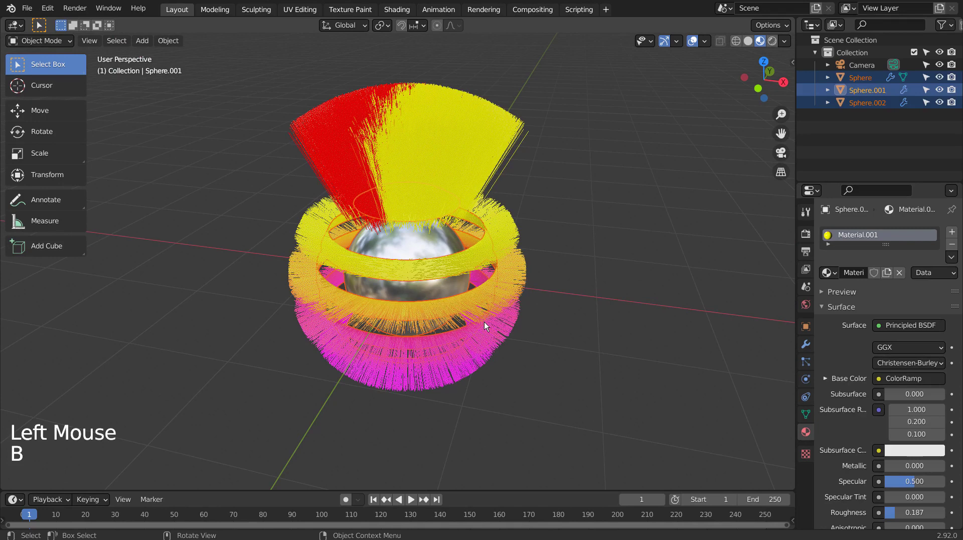
pyautogui.press('h')
pyautogui.click(512, 316)
# Step: Add a UV sphere mesh to the scene
pyautogui.hotkey('shift', 'a')
pyautogui.moveTo(475, 259)
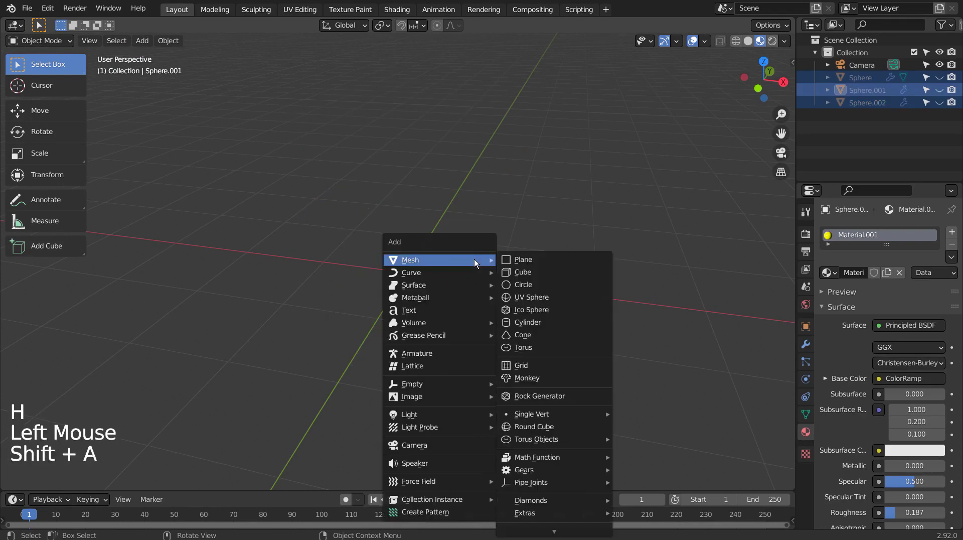
pyautogui.click(532, 297)
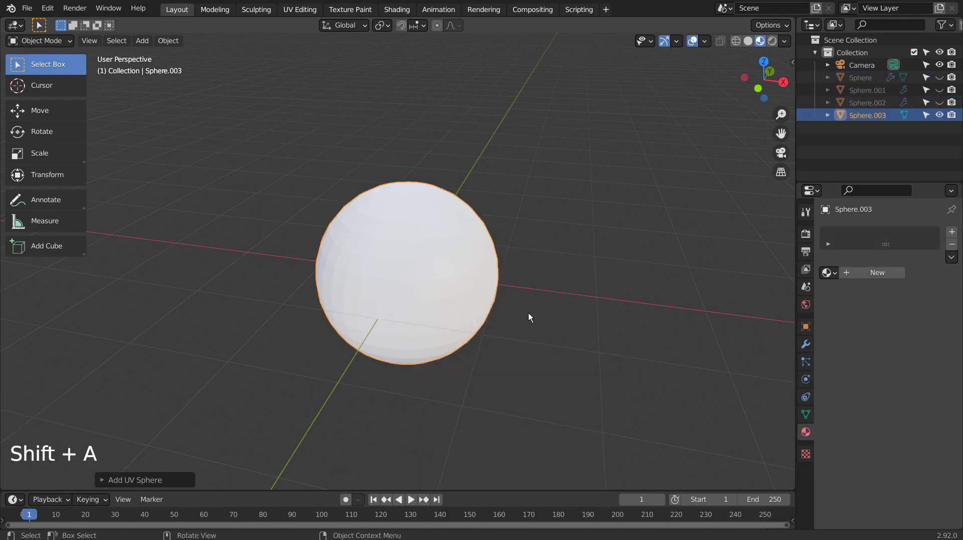
# Step: Select the circular cap of faces around the sphere's top pole and separate the selection into its own object
pyautogui.press('Tab')
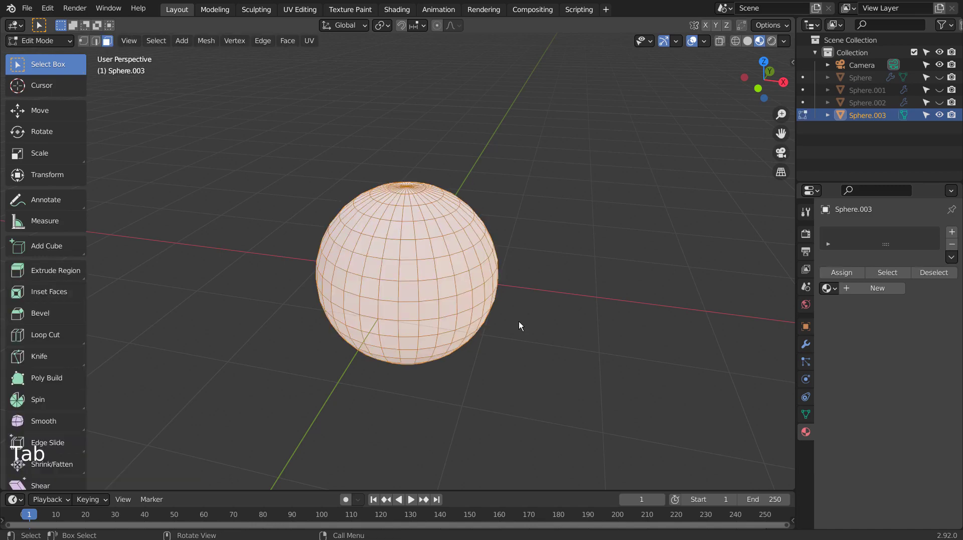
pyautogui.moveTo(481, 268); pyautogui.dragTo(476, 336, button='middle')
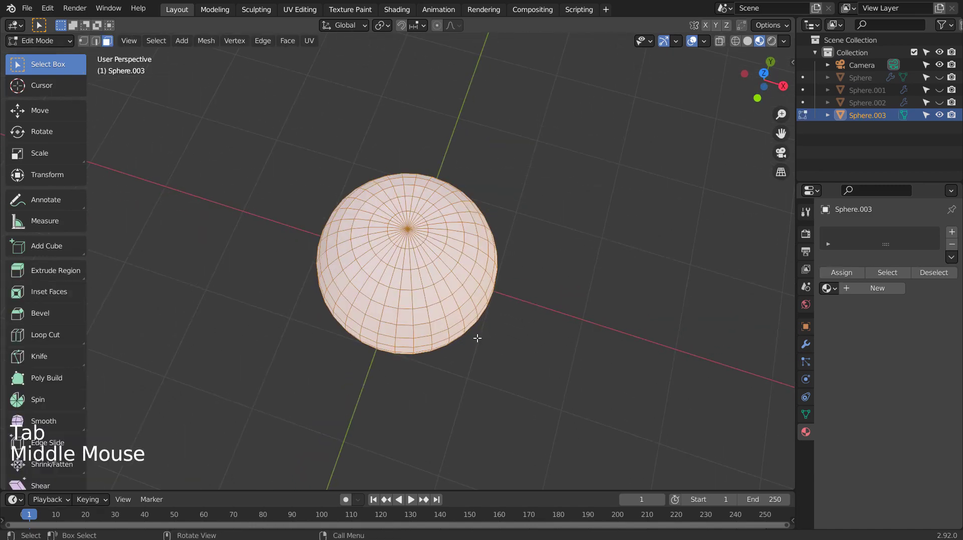
pyautogui.click(535, 342)
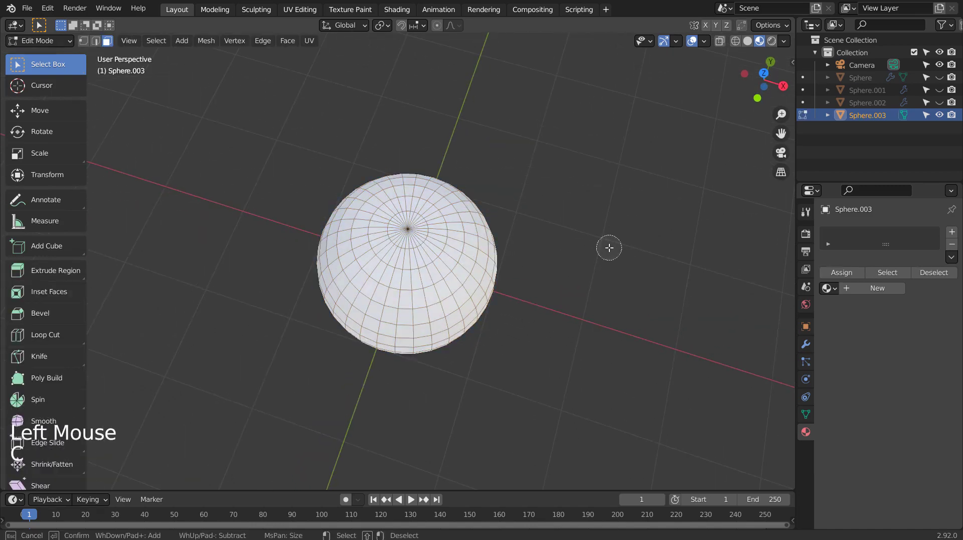
pyautogui.press('c')
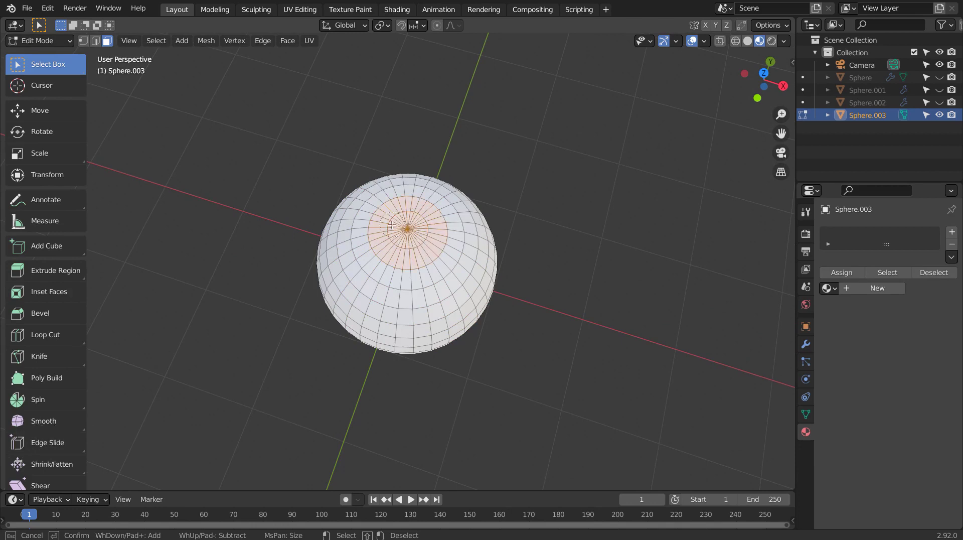
pyautogui.press('Escape')
pyautogui.moveTo(623, 416); pyautogui.dragTo(617, 396, button='middle')
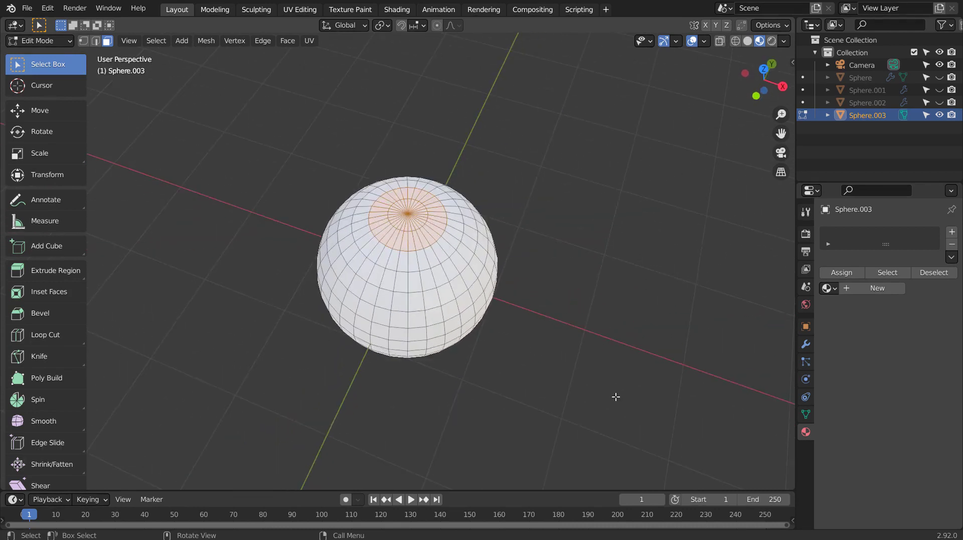
pyautogui.press('p')
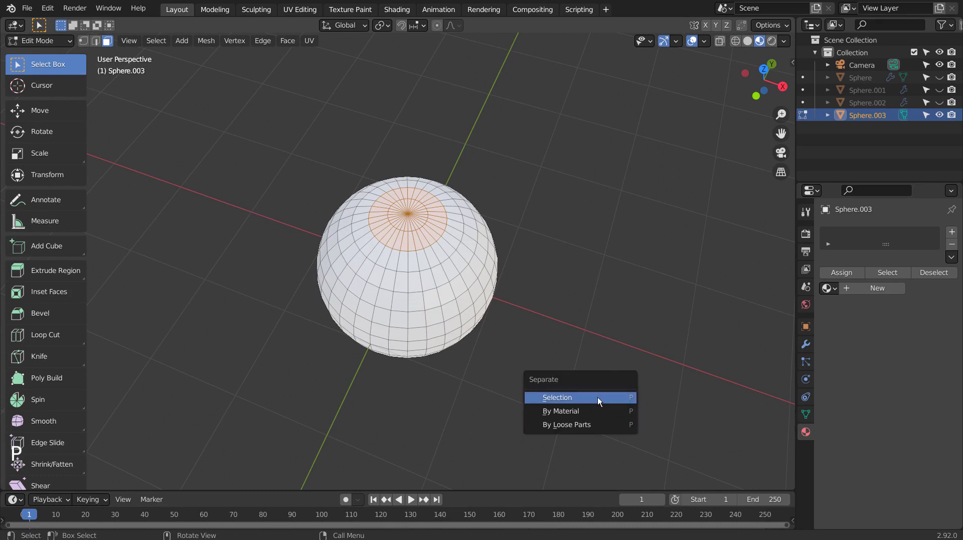
pyautogui.click(597, 397)
pyautogui.press('Tab')
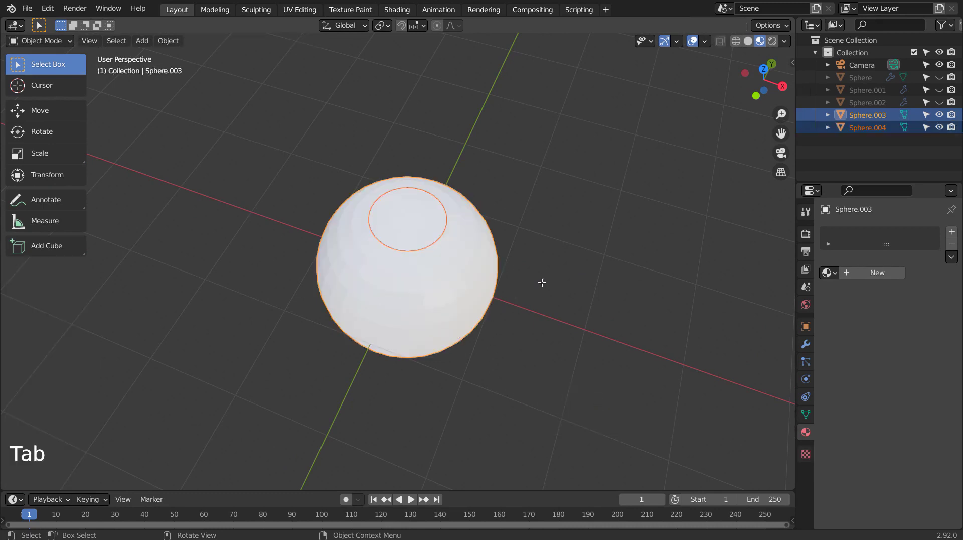
# Step: Select three horizontal bands of two adjacent face loops each on the upper, middle and lower sphere, and separate them into their own object
pyautogui.moveTo(538, 346); pyautogui.dragTo(441, 279, button='middle')
pyautogui.press('Tab')
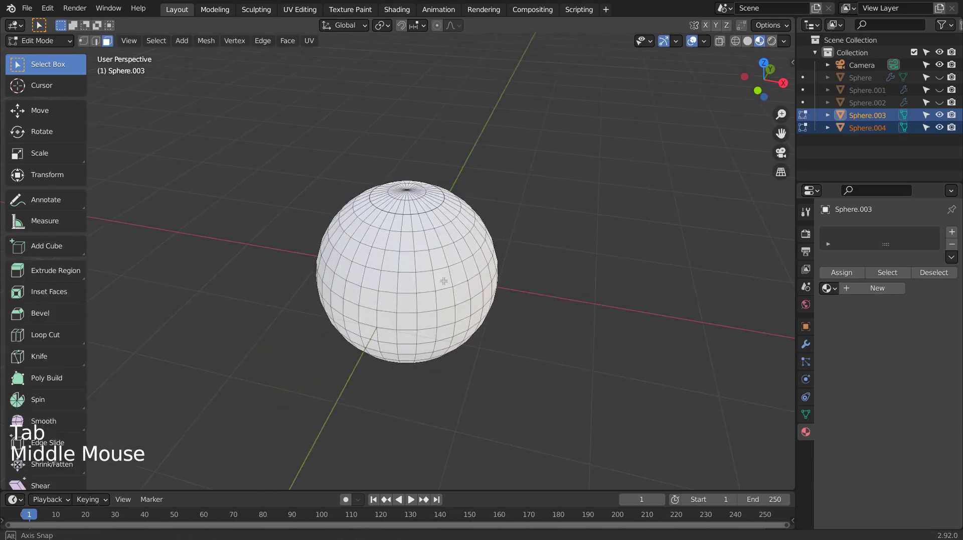
pyautogui.press('3')
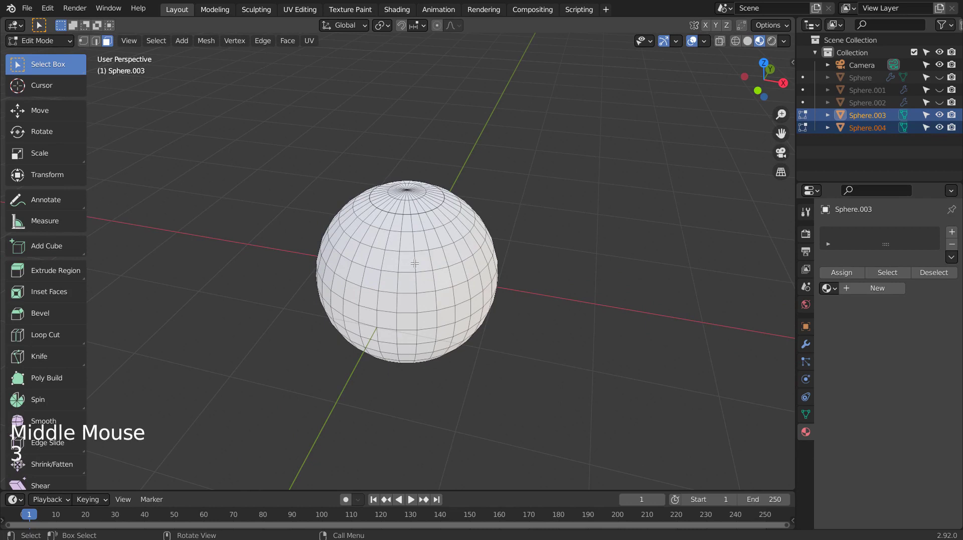
pyautogui.press('alt')
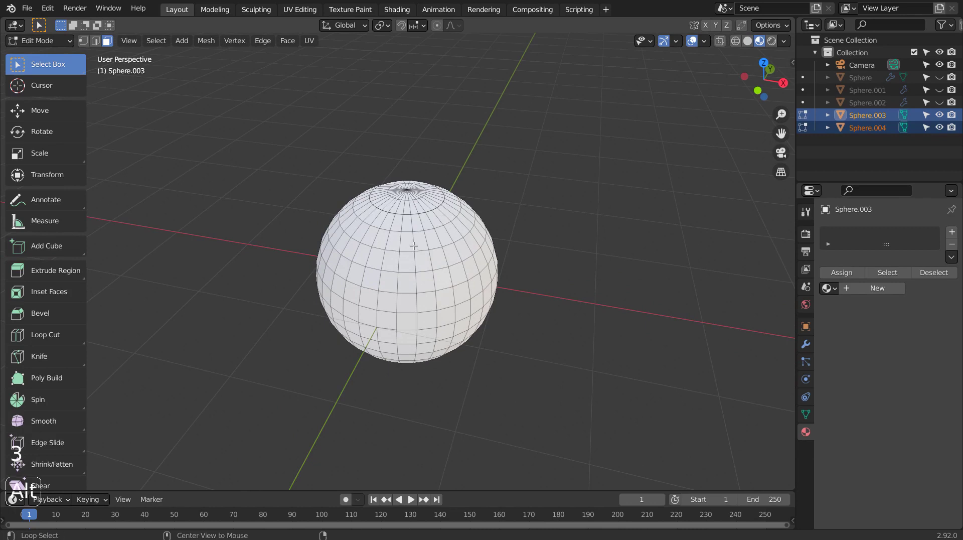
pyautogui.keyDown('alt'); pyautogui.click(413, 245); pyautogui.keyUp('alt')
pyautogui.press('shift')
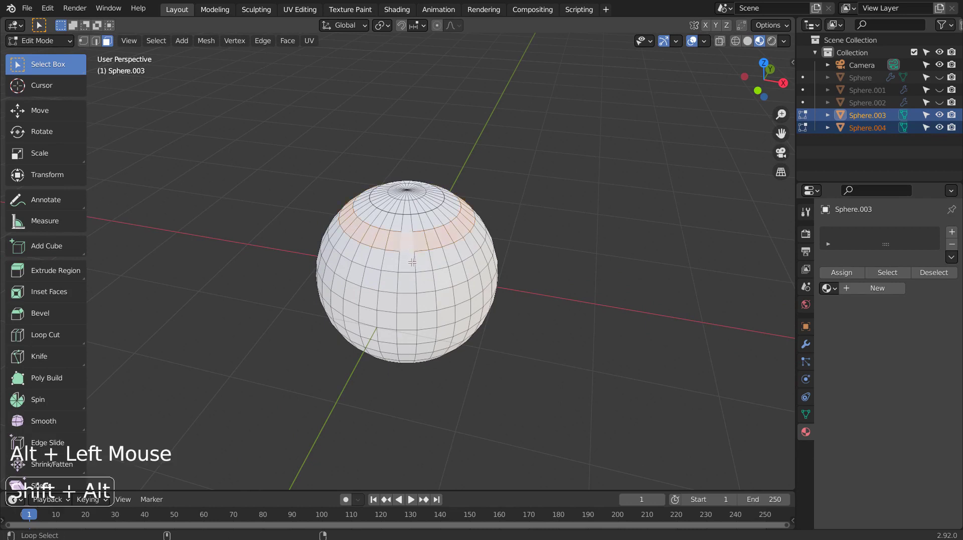
pyautogui.keyDown('alt'); pyautogui.keyDown('shift'); pyautogui.click(416, 263); pyautogui.keyUp('shift'); pyautogui.keyUp('alt')
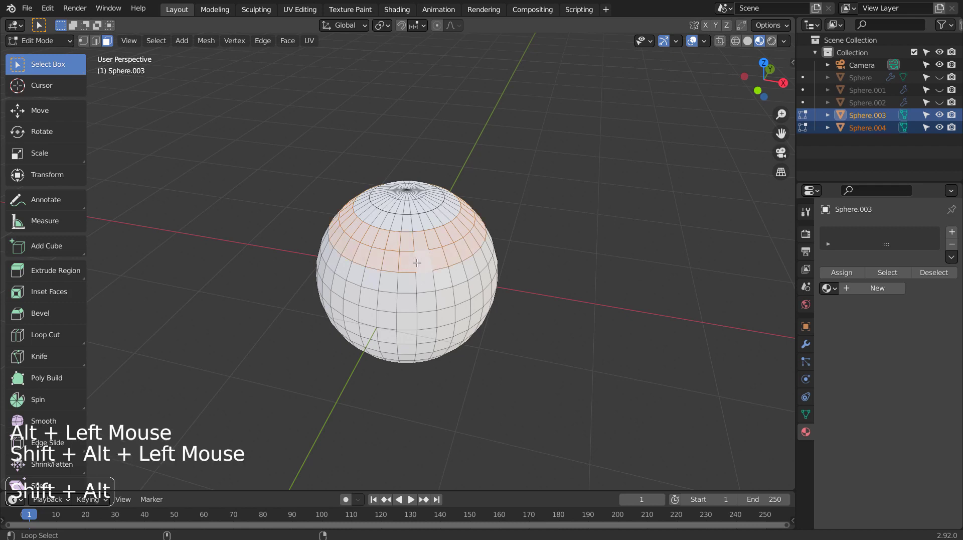
pyautogui.moveTo(423, 268)
pyautogui.mouseDown(button='middle')
pyautogui.moveTo(454, 276)
pyautogui.moveTo(427, 273)
pyautogui.mouseUp(button='middle')
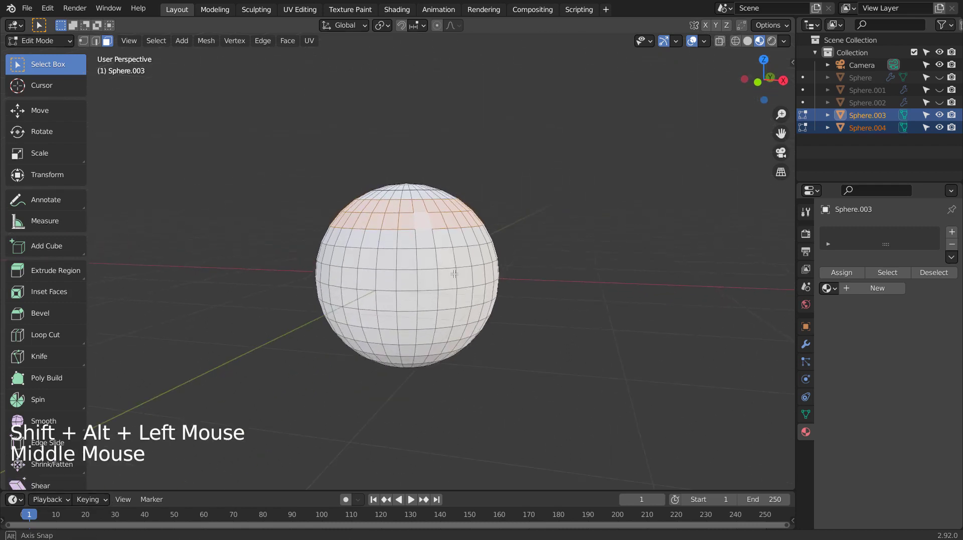
pyautogui.keyDown('alt'); pyautogui.keyDown('shift'); pyautogui.click(414, 292); pyautogui.keyUp('shift'); pyautogui.keyUp('alt')
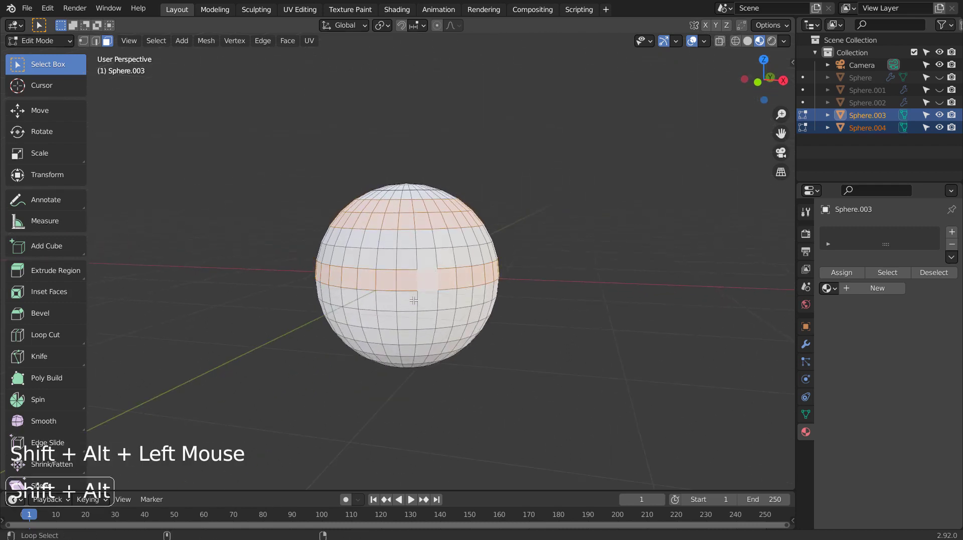
pyautogui.moveTo(414, 300); pyautogui.dragTo(422, 293, button='middle')
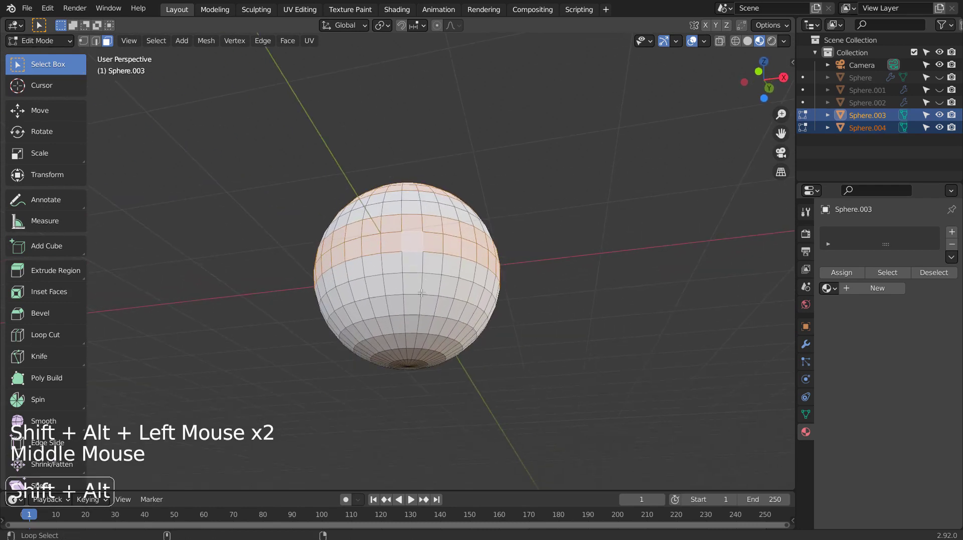
pyautogui.keyDown('alt'); pyautogui.keyDown('shift'); pyautogui.click(419, 303); pyautogui.keyUp('shift'); pyautogui.keyUp('alt')
pyautogui.keyDown('alt'); pyautogui.keyDown('shift'); pyautogui.click(413, 324); pyautogui.keyUp('shift'); pyautogui.keyUp('alt')
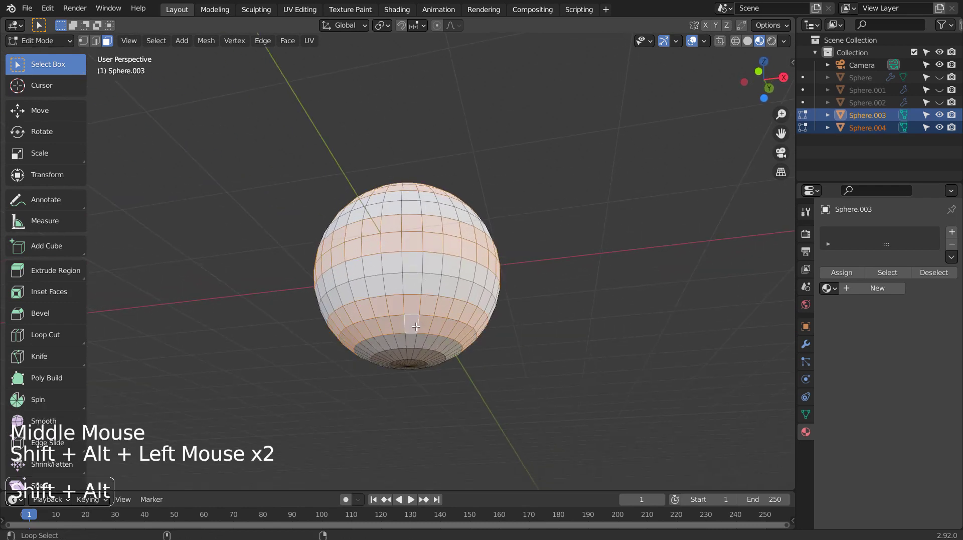
pyautogui.moveTo(504, 234); pyautogui.dragTo(493, 283, button='middle')
pyautogui.press('p')
pyautogui.click(493, 283)
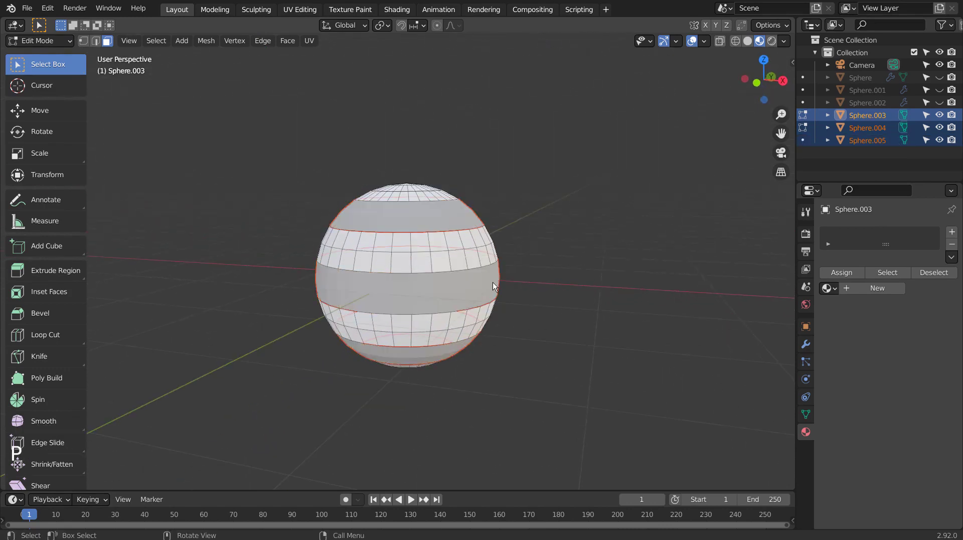
pyautogui.click(554, 287)
pyautogui.moveTo(554, 286); pyautogui.dragTo(554, 288, button='middle')
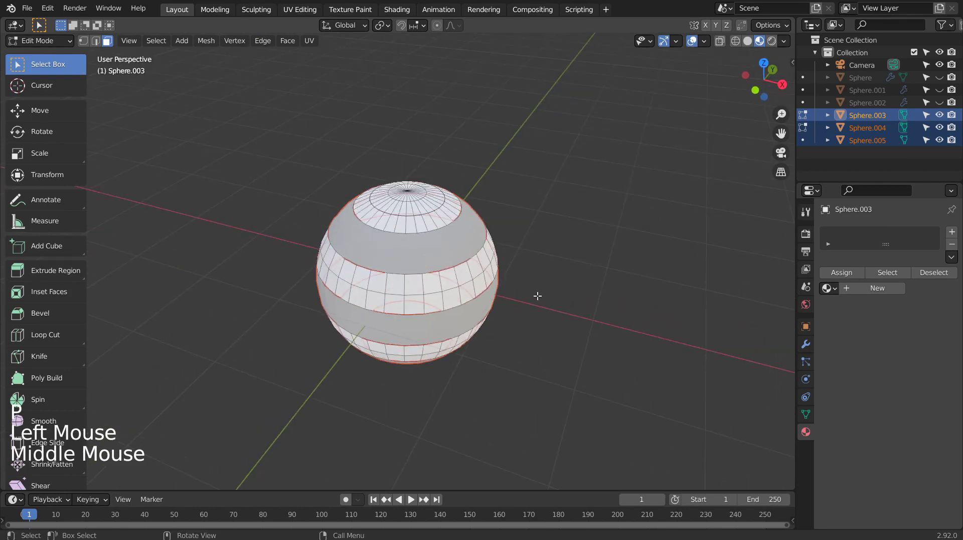
pyautogui.press('Tab')
# Step: Check the separated sphere parts and delete the leftover object Sphere.003 between the bands
pyautogui.click(434, 211)
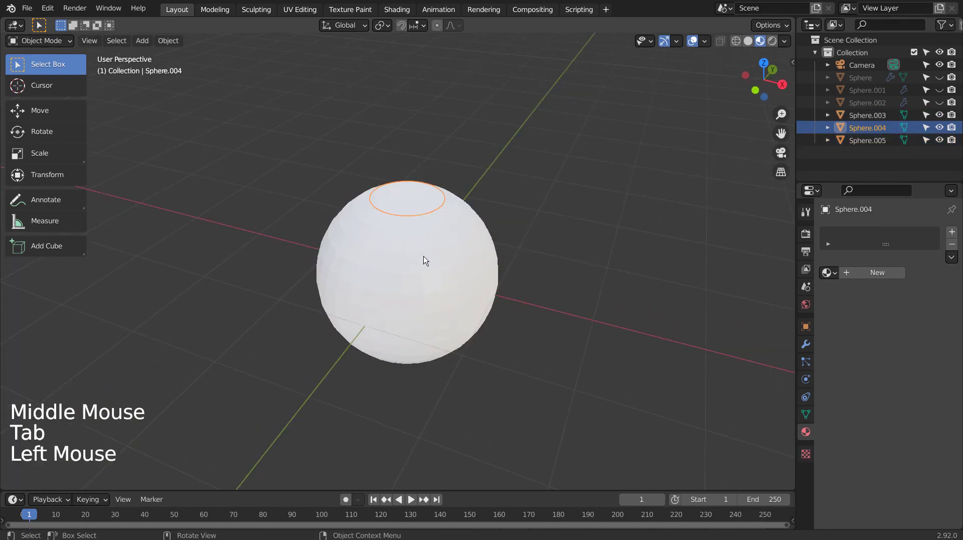
pyautogui.click(424, 280)
pyautogui.moveTo(424, 289); pyautogui.dragTo(441, 247, button='middle')
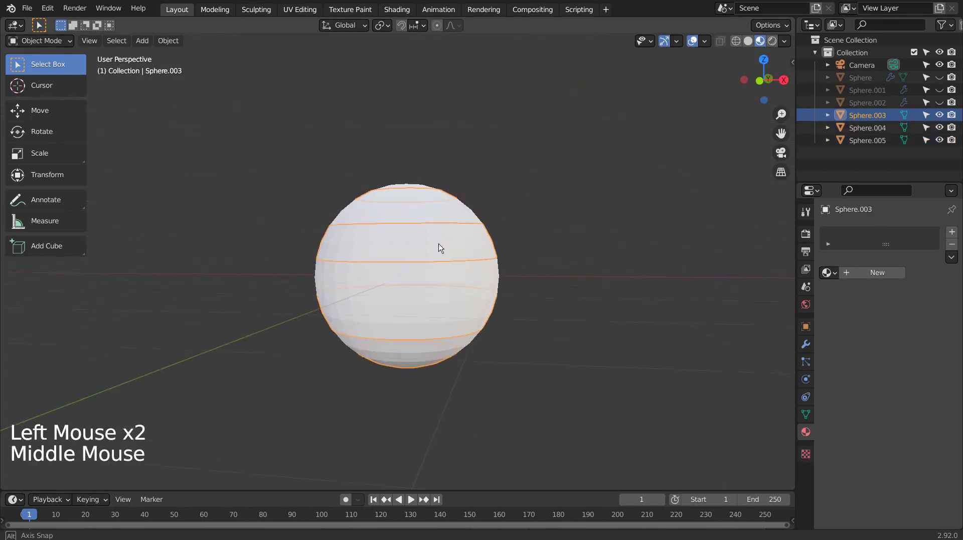
pyautogui.click(429, 219)
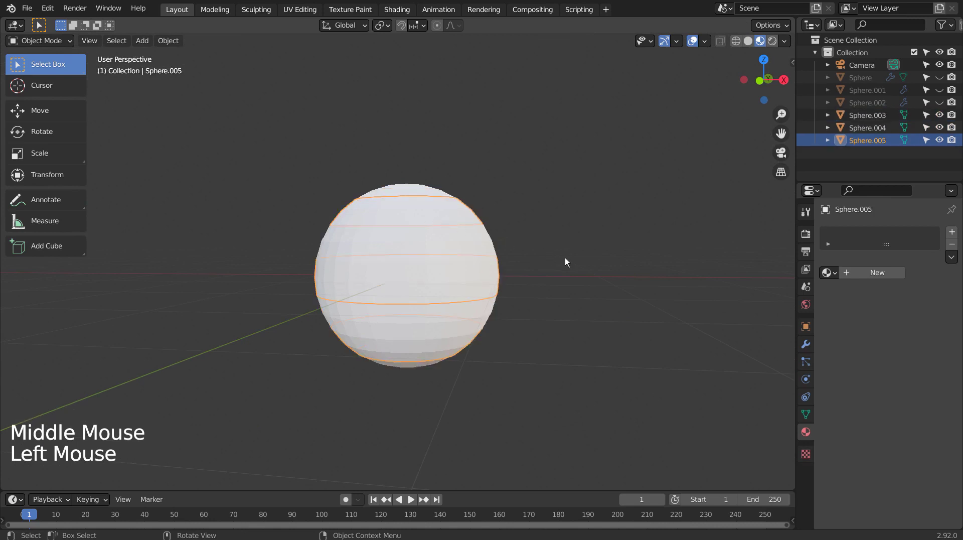
pyautogui.click(467, 243)
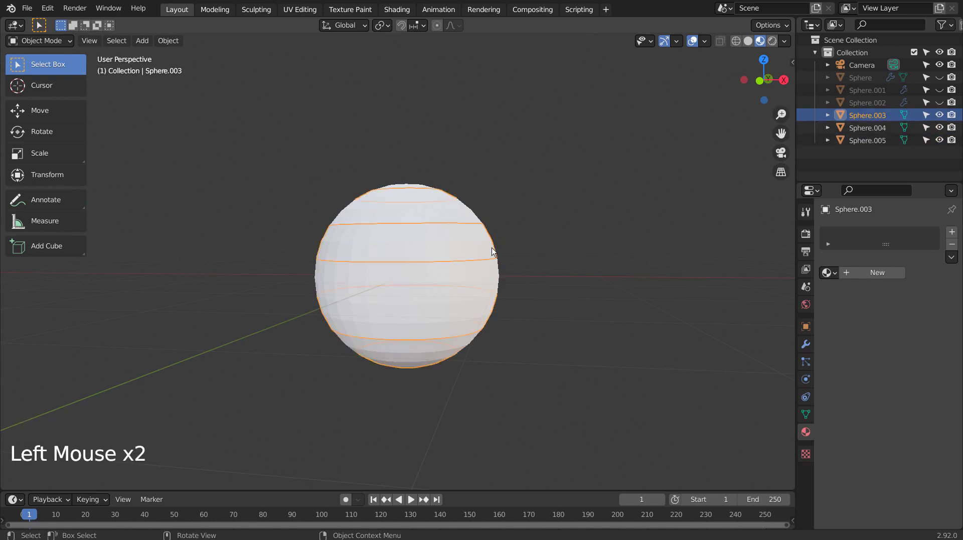
pyautogui.press('x')
pyautogui.click(507, 252)
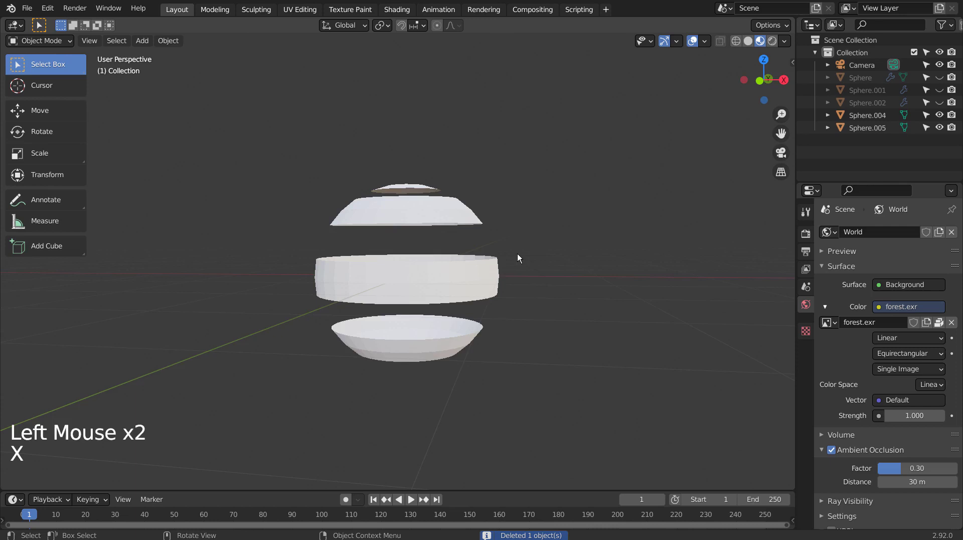
# Step: Add a Hair particle system to the top cap and set its hair length to 0.57 m
pyautogui.moveTo(517, 254); pyautogui.dragTo(445, 203, button='middle')
pyautogui.click(440, 202)
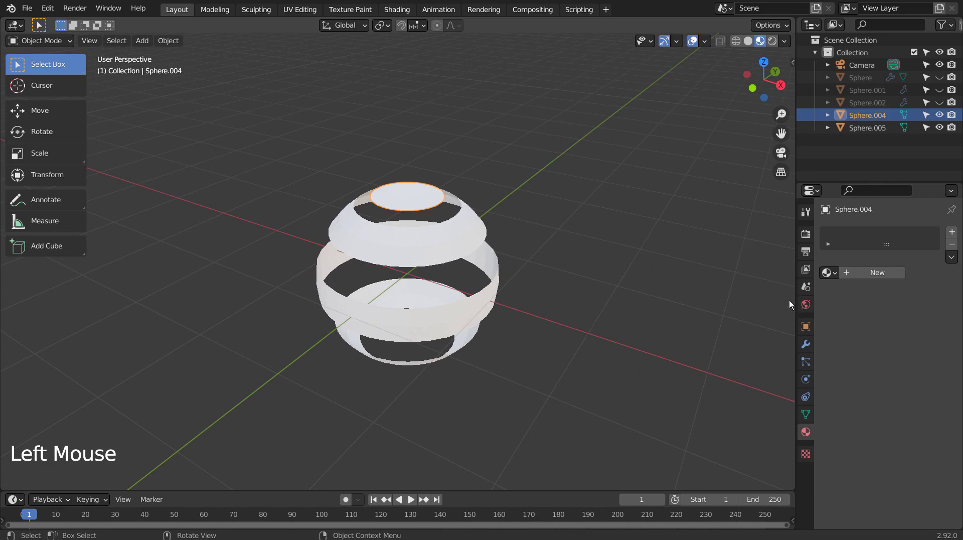
pyautogui.click(806, 361)
pyautogui.click(951, 233)
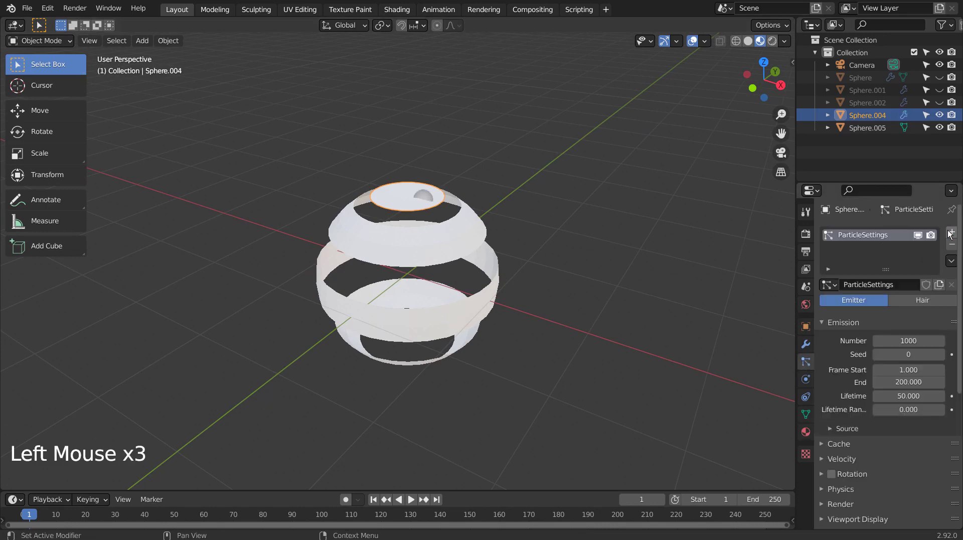
pyautogui.click(920, 300)
pyautogui.moveTo(685, 294); pyautogui.dragTo(721, 333, button='middle')
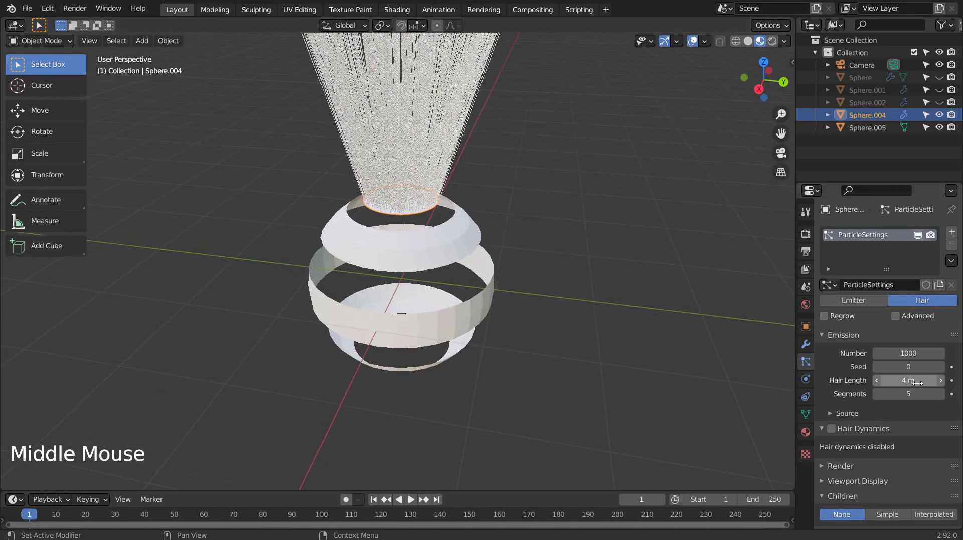
pyautogui.moveTo(918, 382); pyautogui.dragTo(881, 381)
# Step: Try Simple children on the top cap's hair and settle on Interpolated children
pyautogui.scroll(-5, 872, 437)
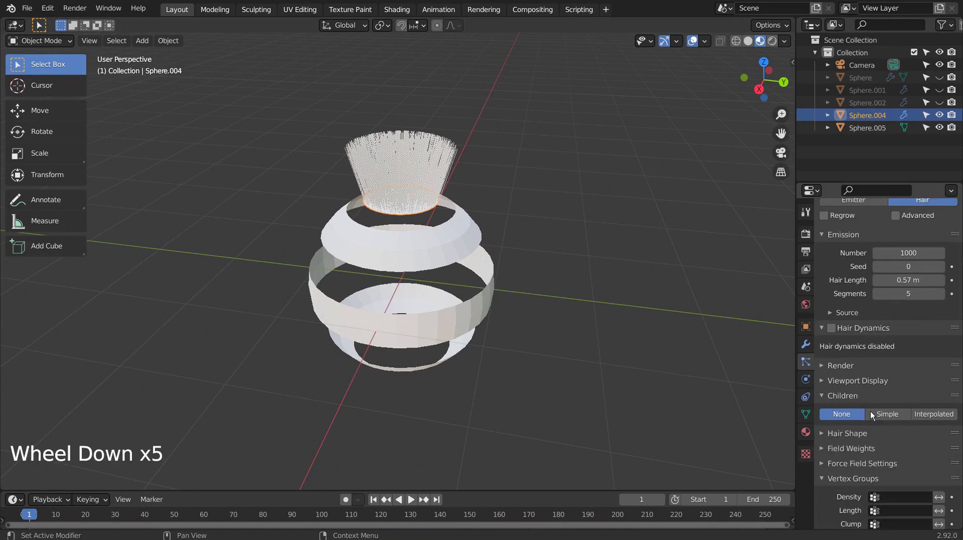
pyautogui.click(881, 414)
pyautogui.moveTo(667, 362); pyautogui.dragTo(612, 333, button='middle')
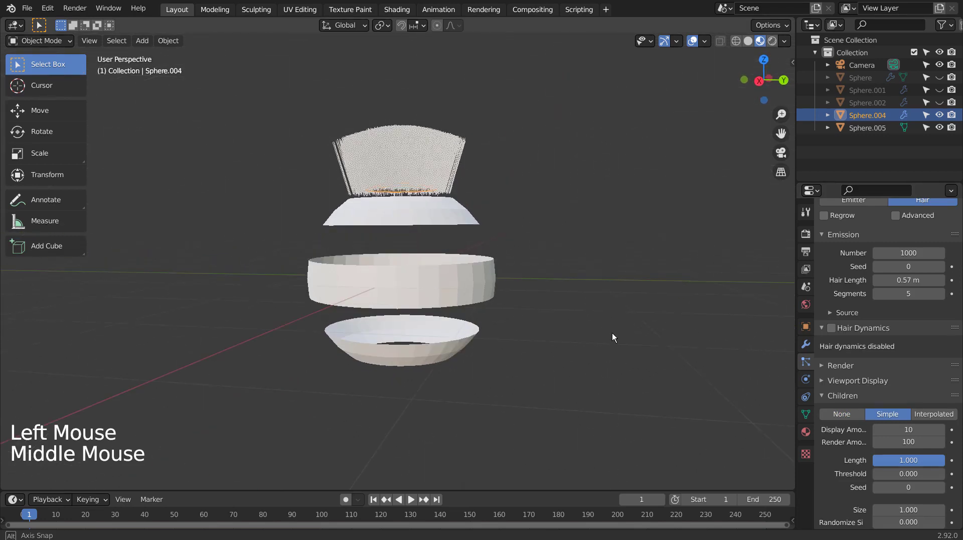
pyautogui.click(934, 414)
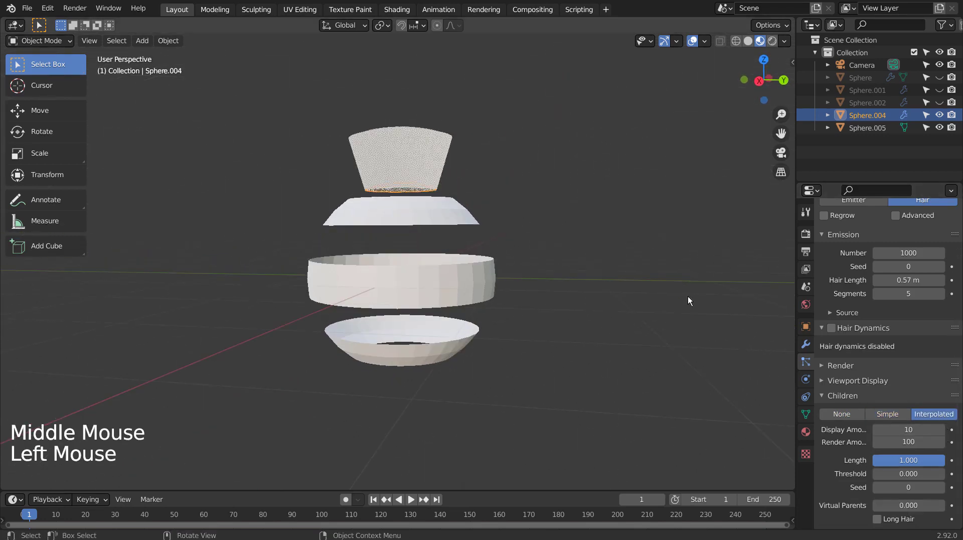
pyautogui.moveTo(688, 301); pyautogui.dragTo(661, 291, button='middle')
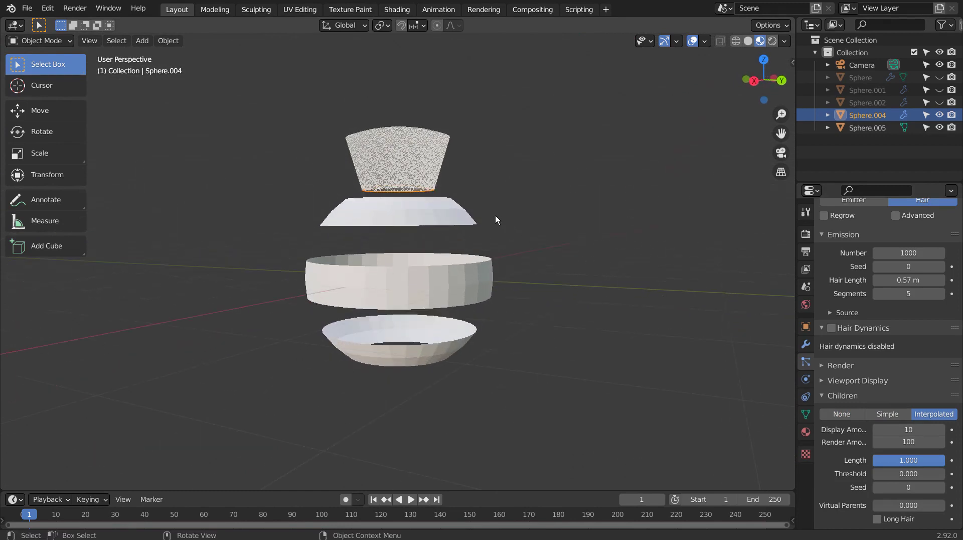
# Step: Add a Hair particle system with Interpolated children to the three-band object and set its hair length to 0.1 m
pyautogui.click(446, 216)
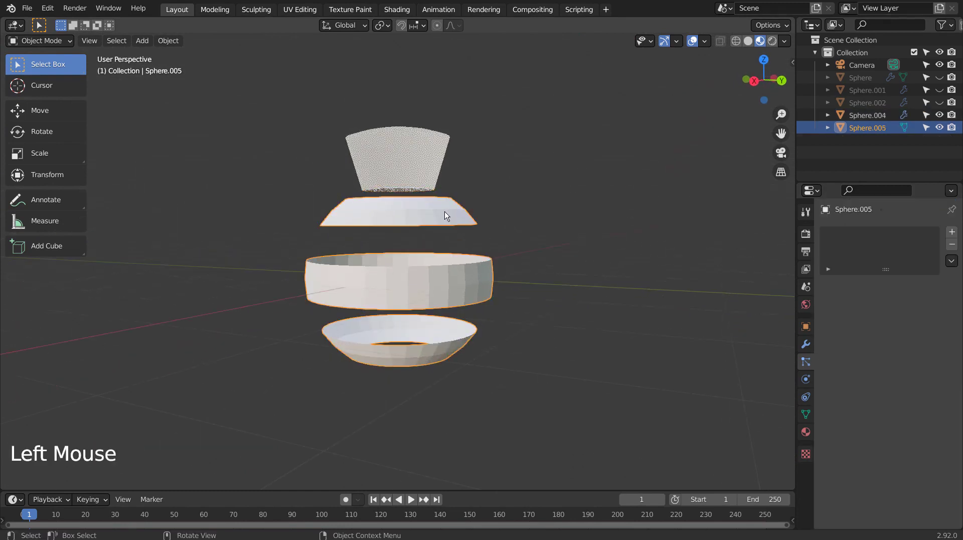
pyautogui.click(949, 234)
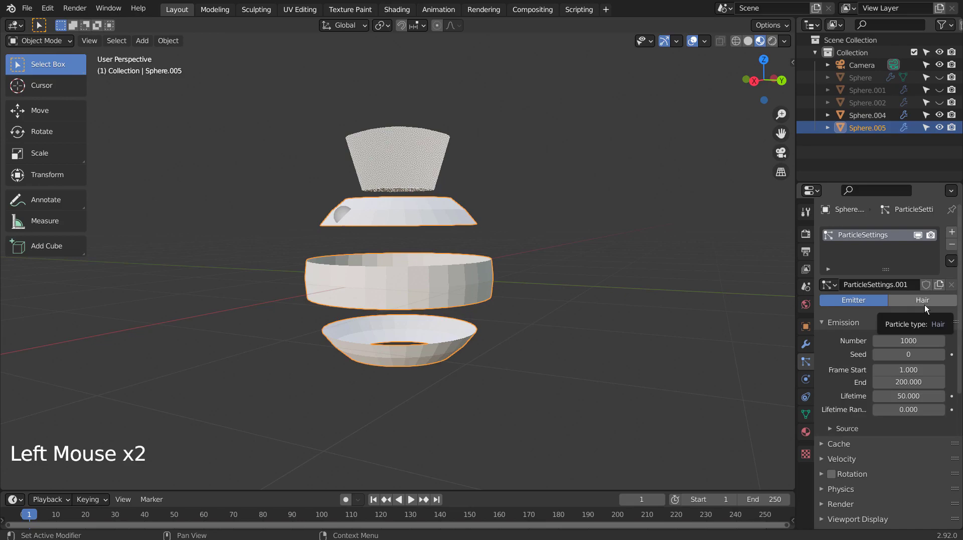
pyautogui.click(925, 304)
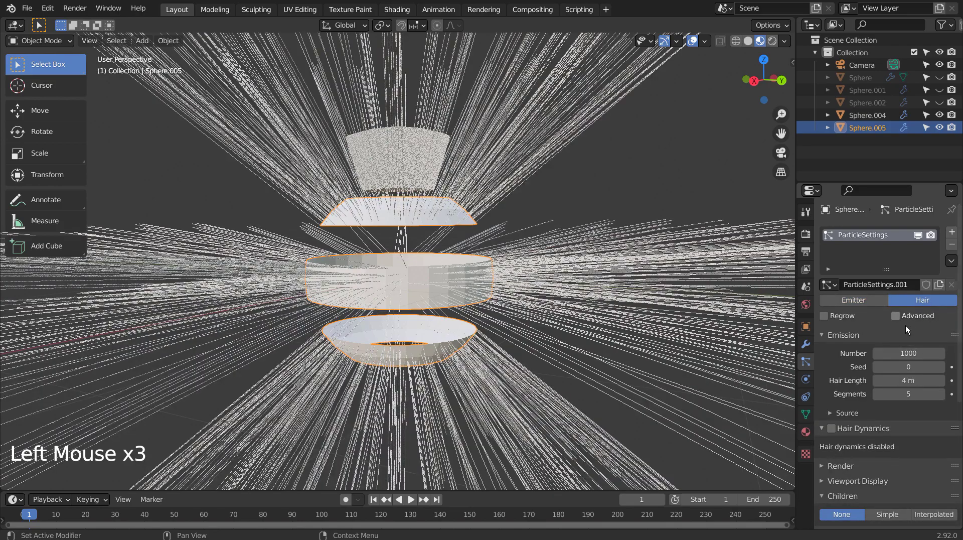
pyautogui.scroll(-8, 909, 332)
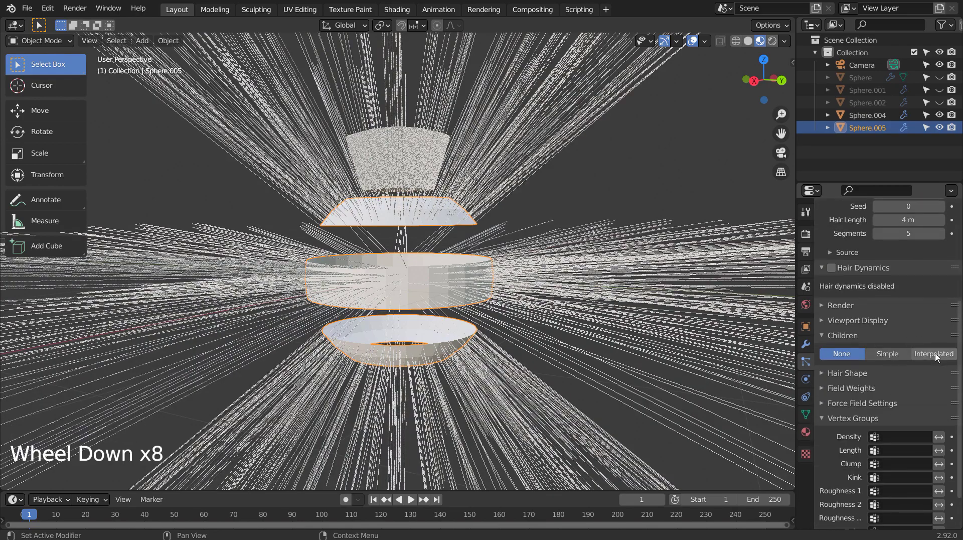
pyautogui.click(936, 355)
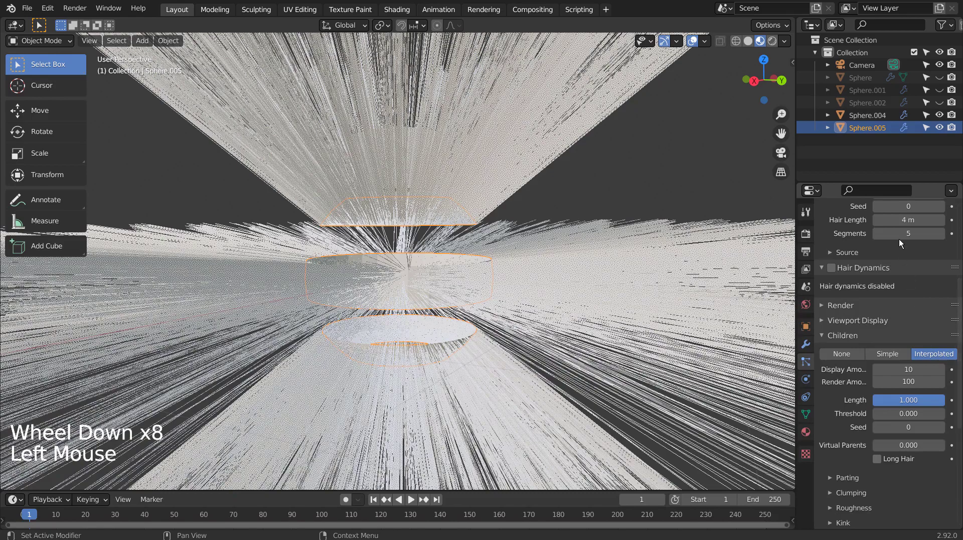
pyautogui.moveTo(913, 224); pyautogui.dragTo(841, 223)
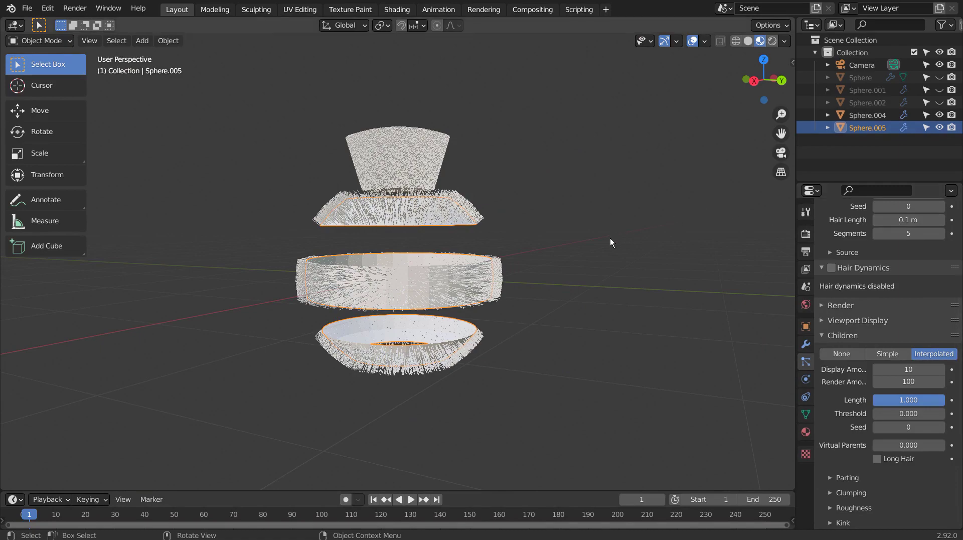
pyautogui.click(684, 280)
pyautogui.moveTo(617, 327); pyautogui.dragTo(635, 277, button='middle')
pyautogui.click(634, 275)
# Step: Add a UV sphere inside the hairy bands, scale it down slightly, and give it level 3 subdivision with smooth shading
pyautogui.hotkey('shift', 'a')
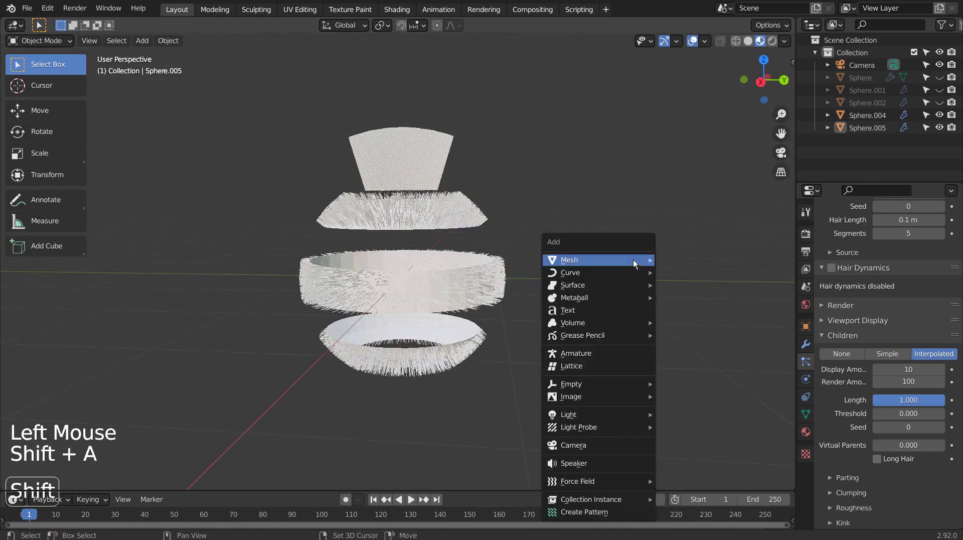
pyautogui.moveTo(633, 260)
pyautogui.click(689, 298)
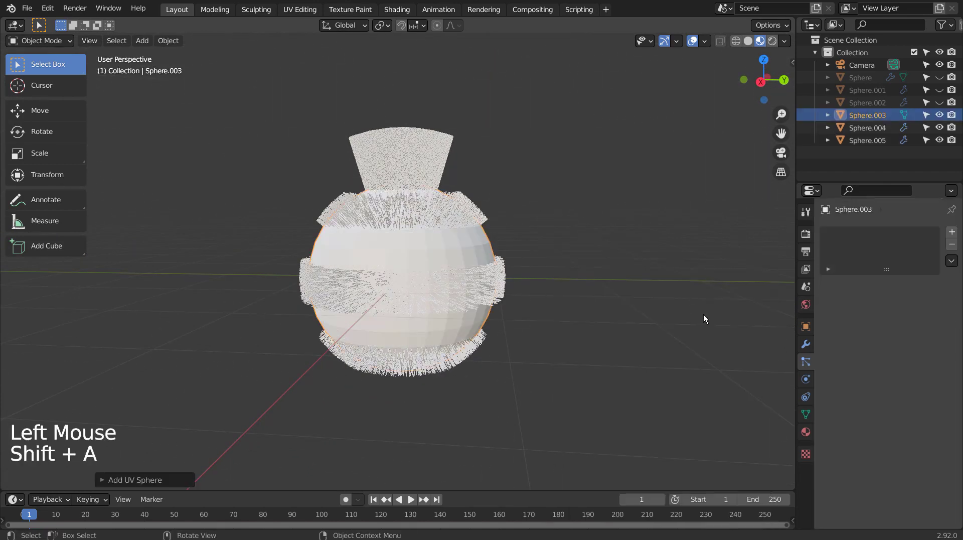
pyautogui.press('s')
pyautogui.click(668, 314)
pyautogui.hotkey('ctrl', '3')
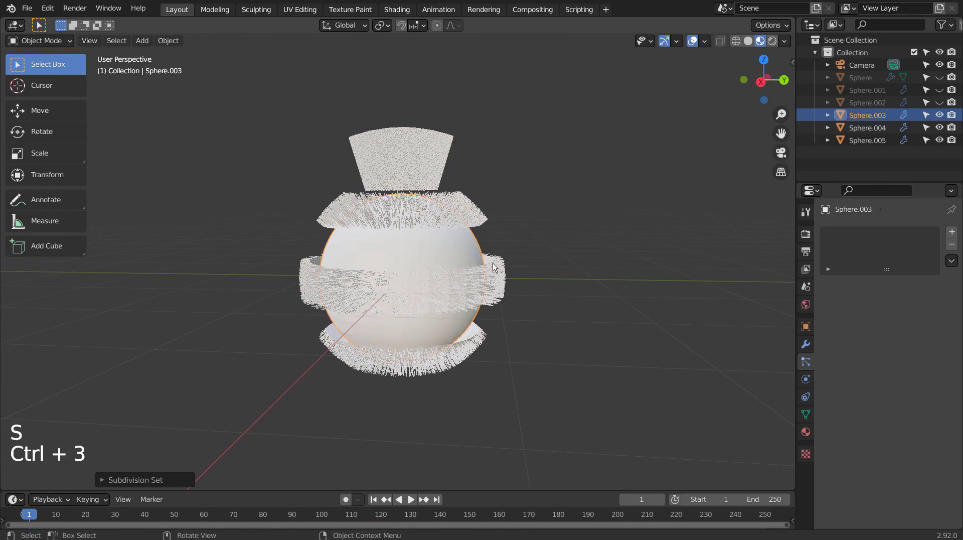
pyautogui.rightClick(425, 243)
pyautogui.click(424, 244)
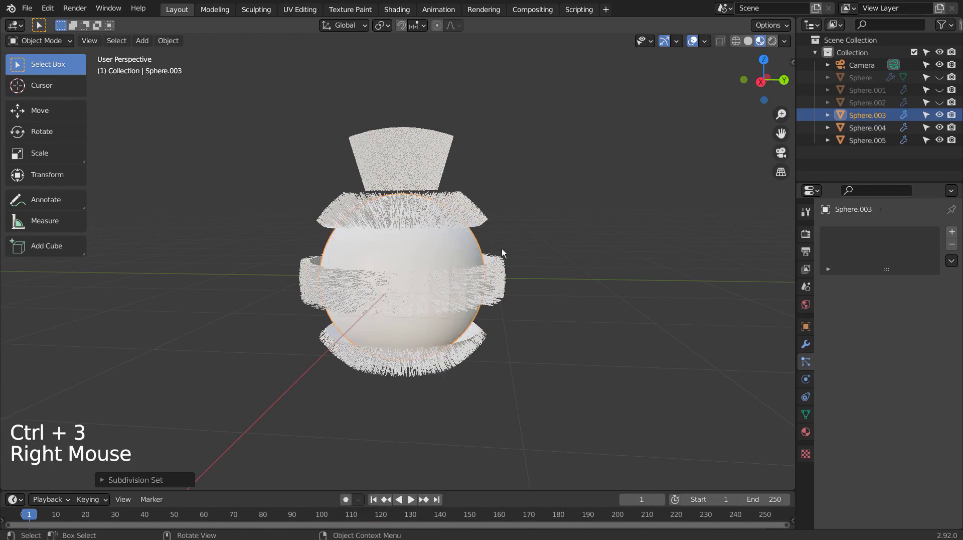
pyautogui.moveTo(502, 248)
pyautogui.mouseDown(button='middle')
pyautogui.moveTo(607, 214)
pyautogui.moveTo(599, 242)
pyautogui.moveTo(517, 305)
pyautogui.moveTo(569, 265)
pyautogui.moveTo(505, 256)
pyautogui.mouseUp(button='middle')
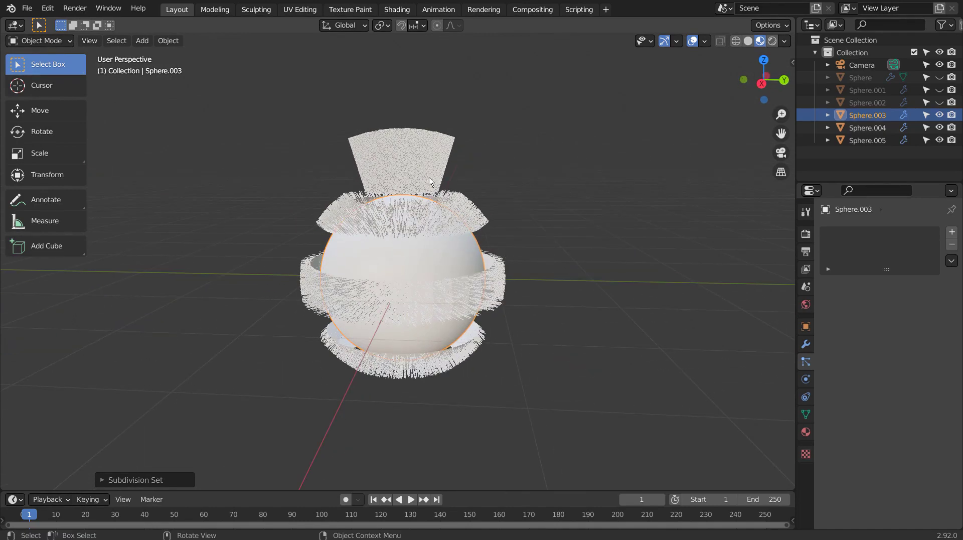
# Step: Duplicate the smooth inner sphere and place the copy well away from the banded model
pyautogui.click(441, 195)
pyautogui.click(464, 213)
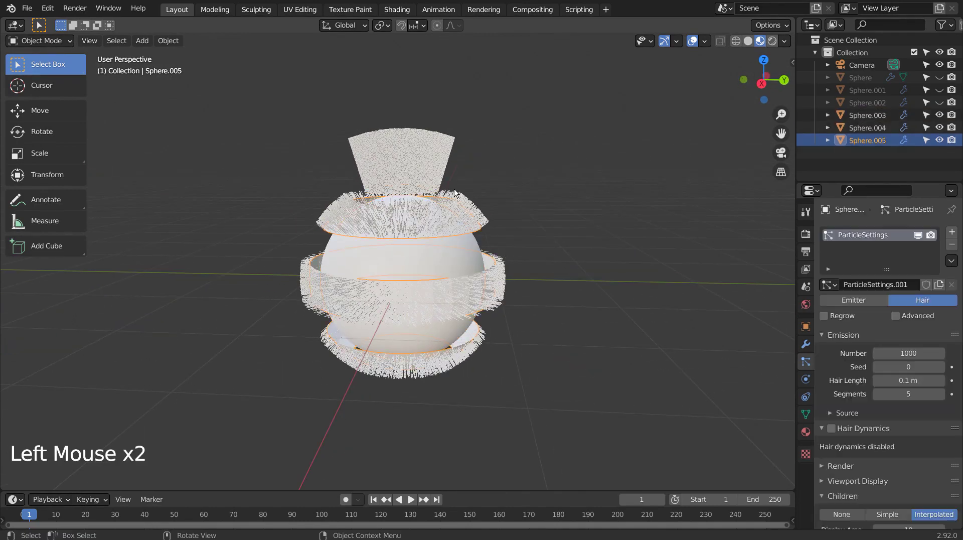
pyautogui.click(462, 256)
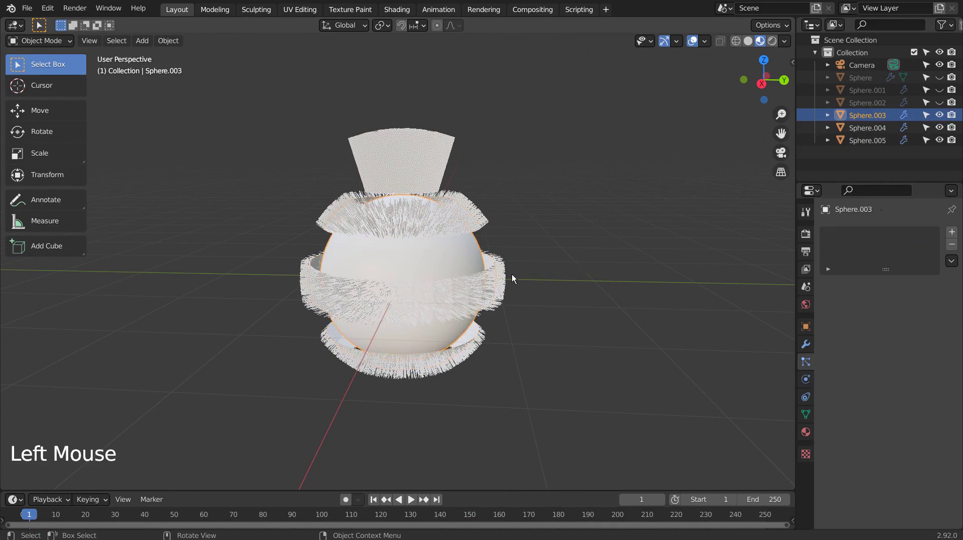
pyautogui.hotkey('shift', 'd')
pyautogui.click(703, 275)
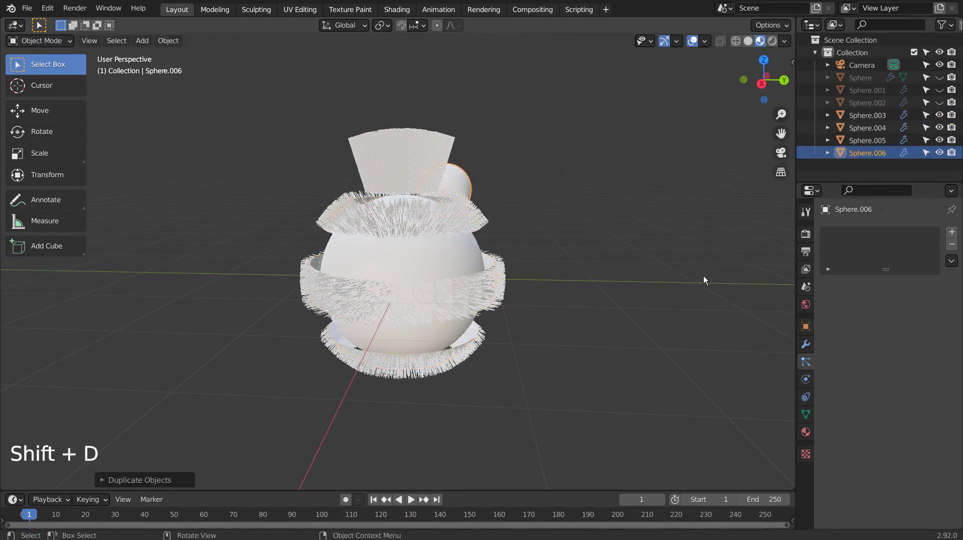
pyautogui.moveTo(703, 275); pyautogui.dragTo(208, 297, button='middle')
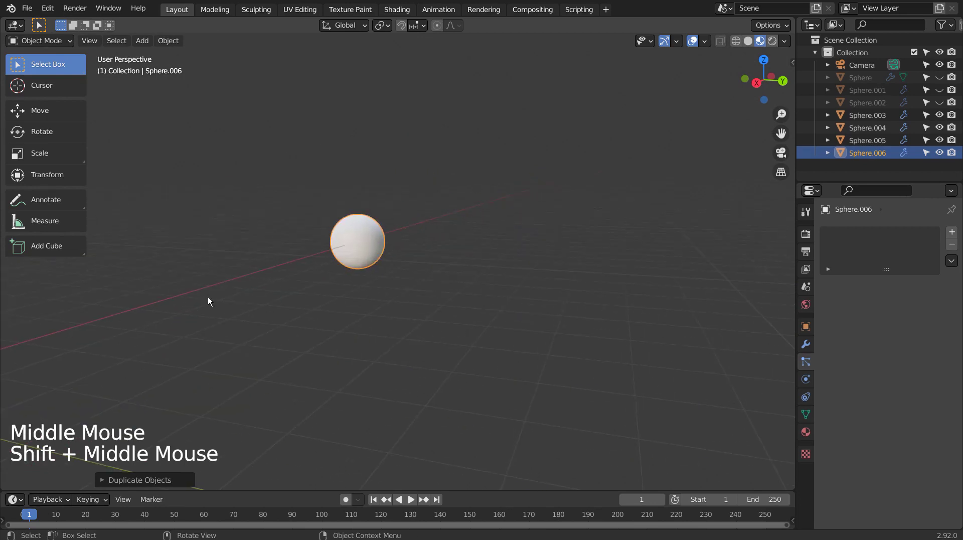
# Step: Add a Hair particle system with Interpolated children to the duplicated sphere
pyautogui.click(952, 231)
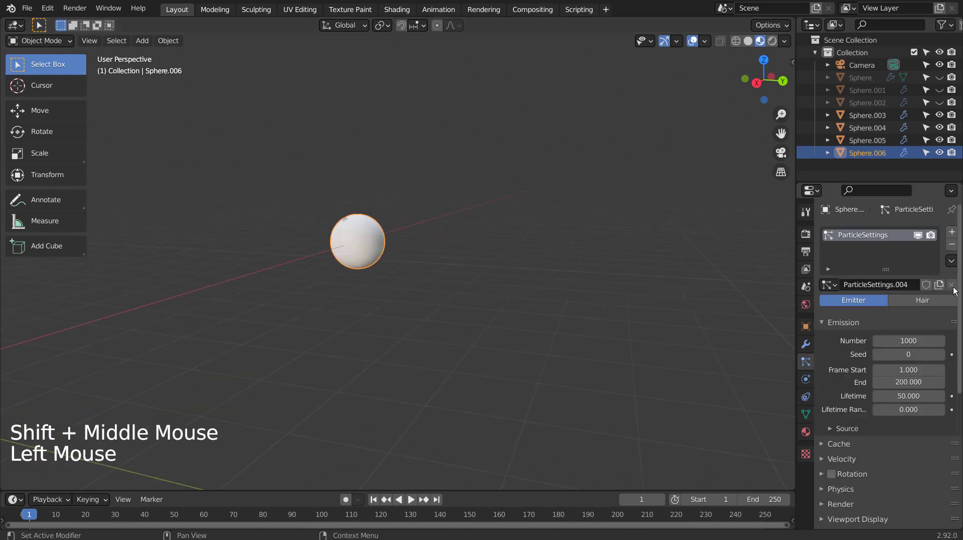
pyautogui.click(944, 303)
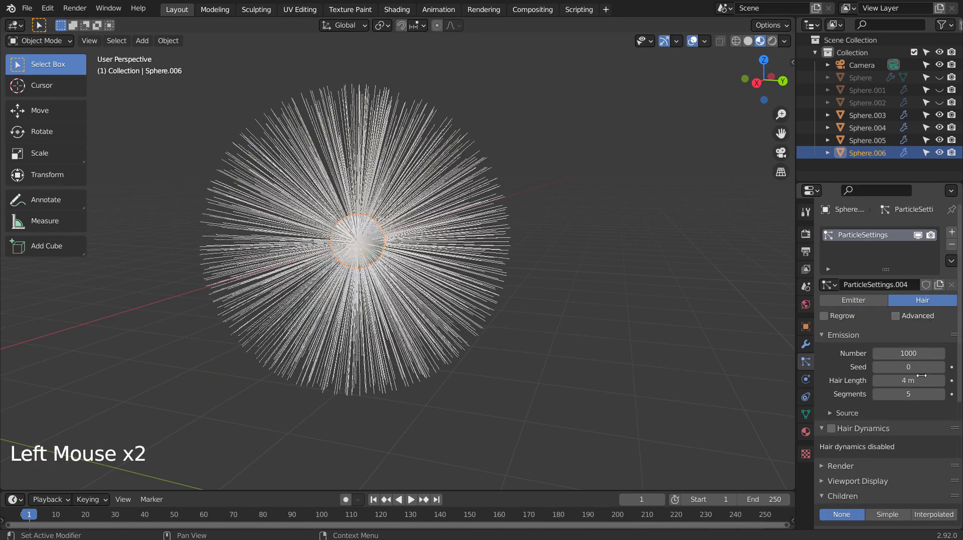
pyautogui.scroll(-4, 844, 489)
pyautogui.click(928, 433)
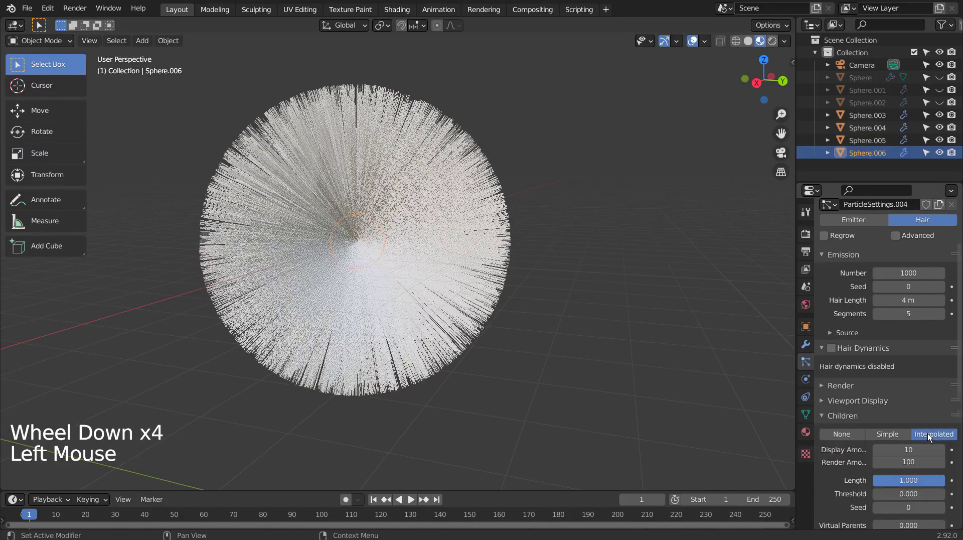
pyautogui.click(612, 365)
pyautogui.moveTo(613, 364); pyautogui.dragTo(543, 381, button='middle')
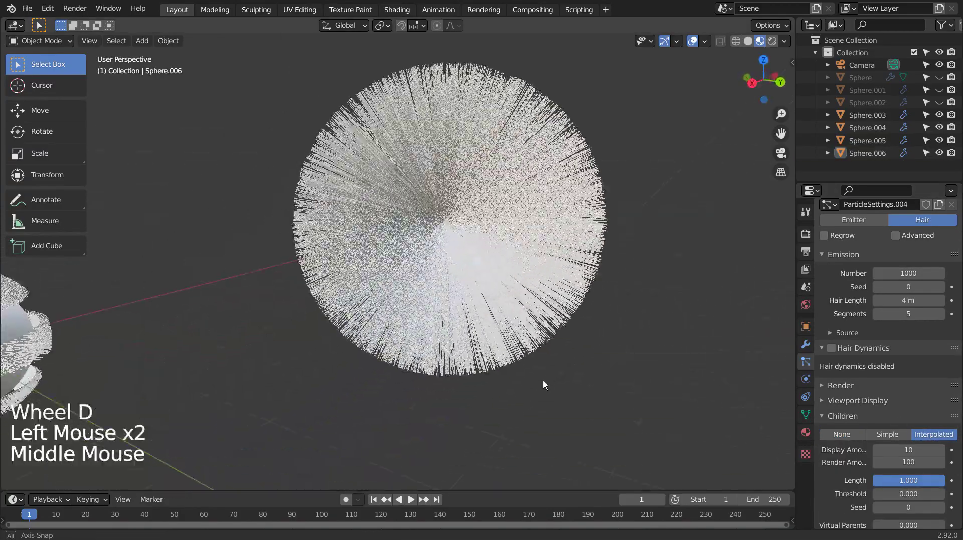
# Step: Enter Edit Mode on the duplicated sphere and select one horizontal face loop on its upper half
pyautogui.click(486, 266)
pyautogui.press('KP_Decimal')
pyautogui.scroll(-6, 486, 263)
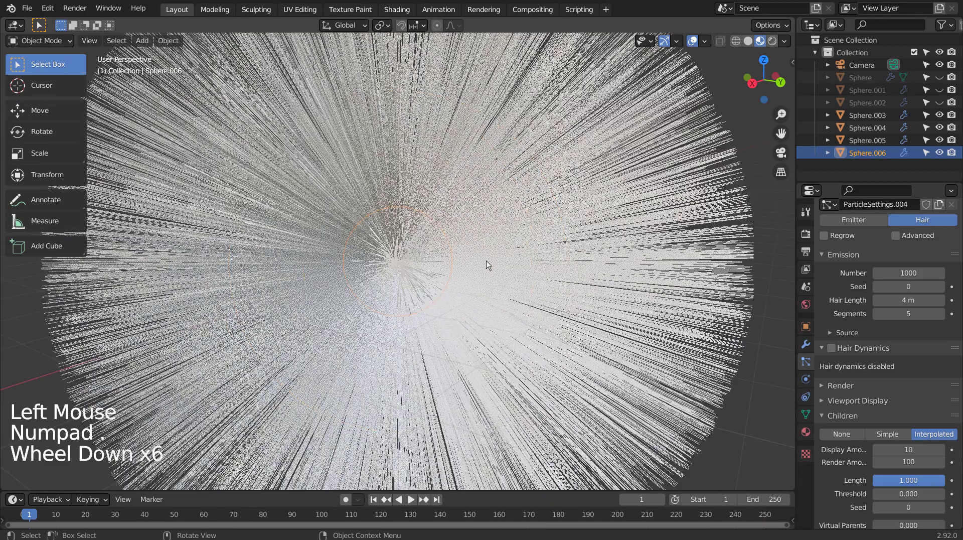
pyautogui.scroll(-7, 487, 266)
pyautogui.moveTo(488, 266); pyautogui.dragTo(451, 309, button='middle')
pyautogui.scroll(5, 451, 309)
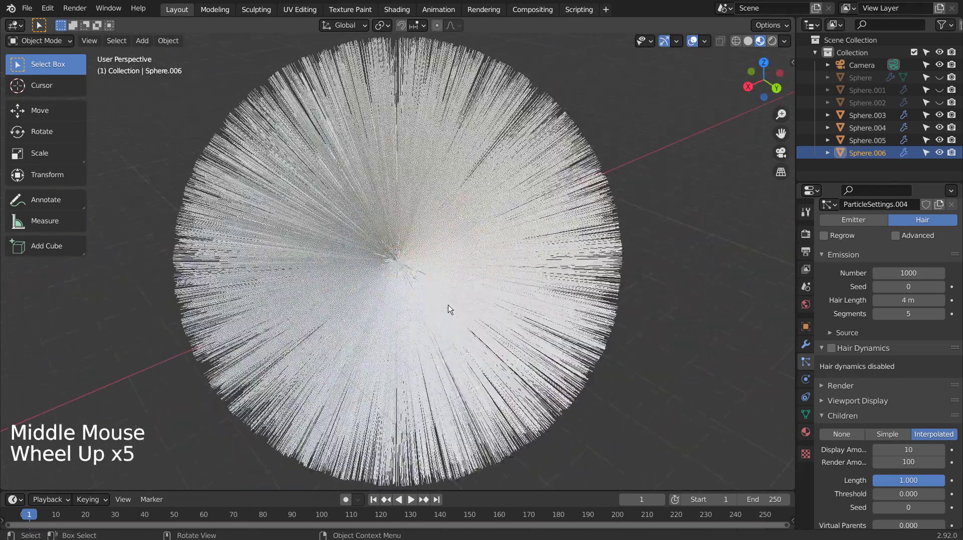
pyautogui.scroll(3, 449, 307)
pyautogui.press('Tab')
pyautogui.scroll(2, 447, 303)
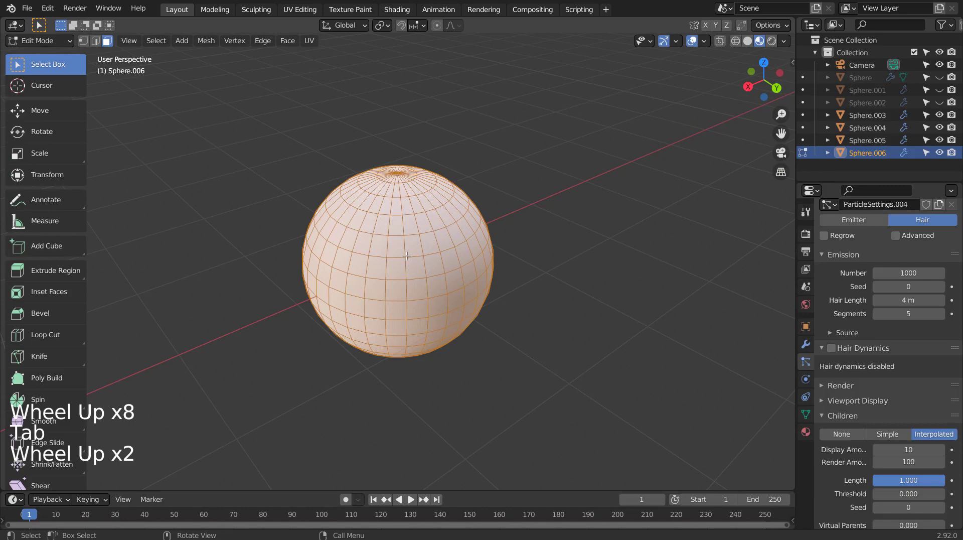
pyautogui.scroll(-20, 849, 384)
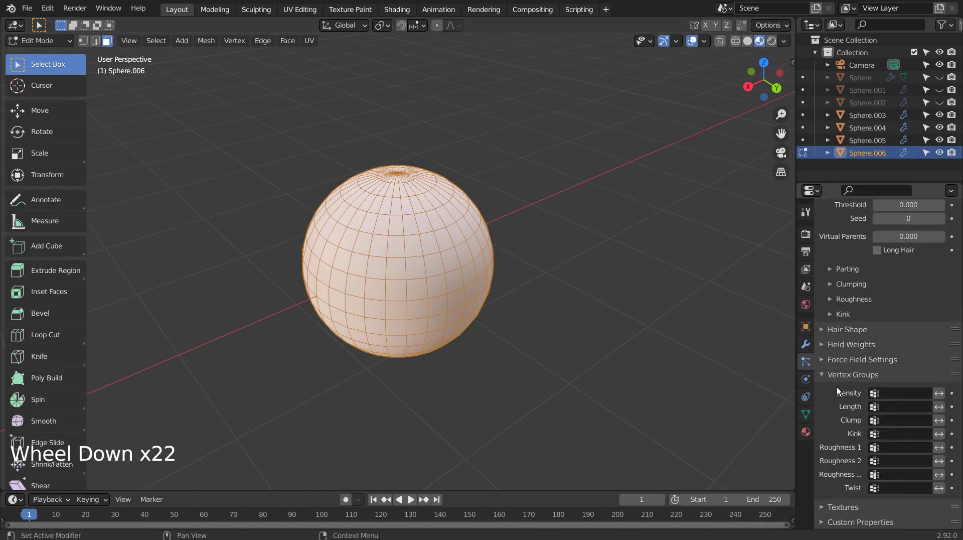
pyautogui.press('alt')
pyautogui.keyDown('alt'); pyautogui.click(408, 250); pyautogui.keyUp('alt')
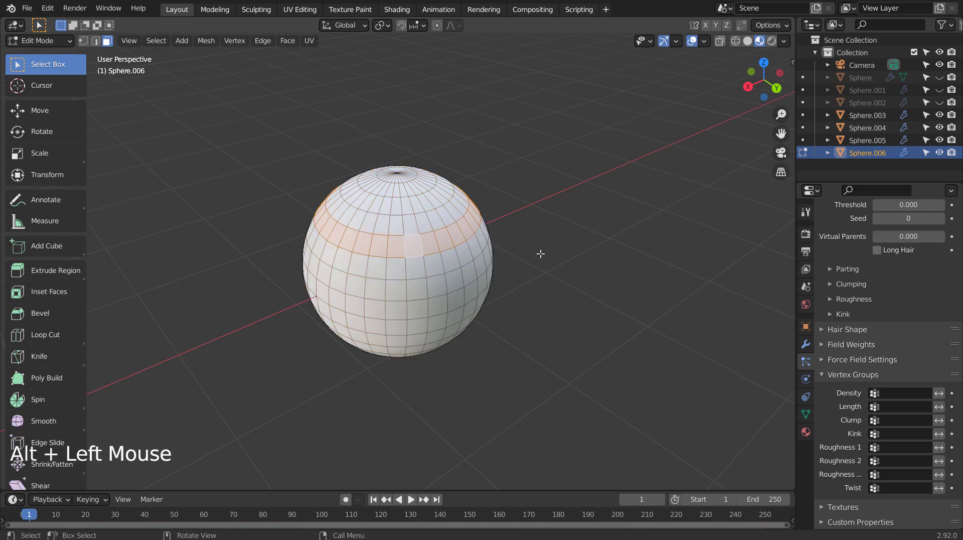
# Step: Assign the face loop's vertices to a new vertex group and use it as the hair's Density group
pyautogui.press('1')
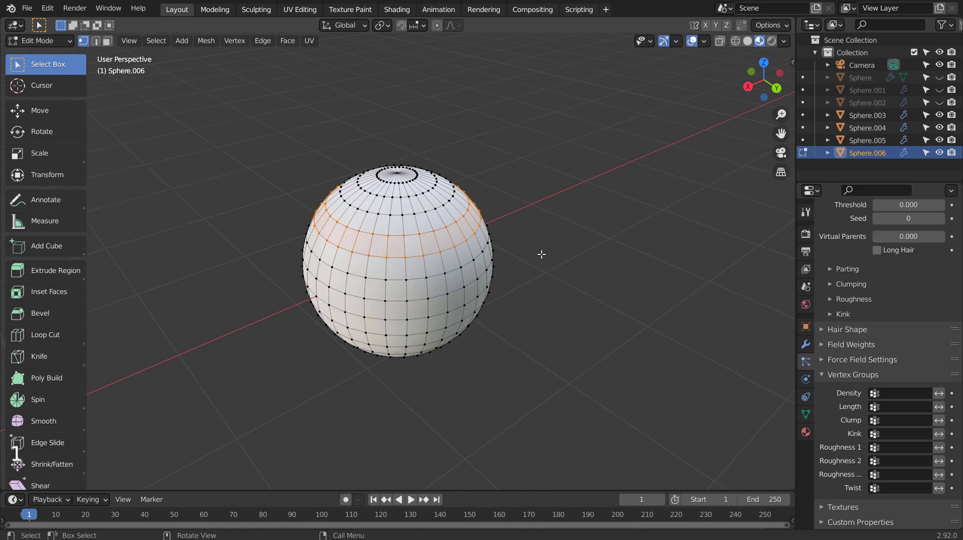
pyautogui.hotkey('ctrl', 'g')
pyautogui.click(542, 257)
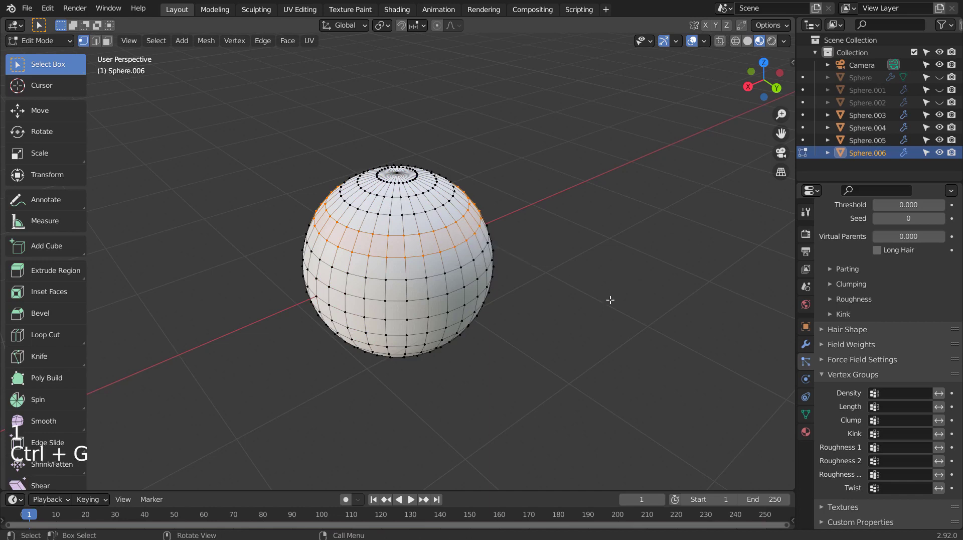
pyautogui.click(877, 396)
pyautogui.click(848, 410)
pyautogui.press('Tab')
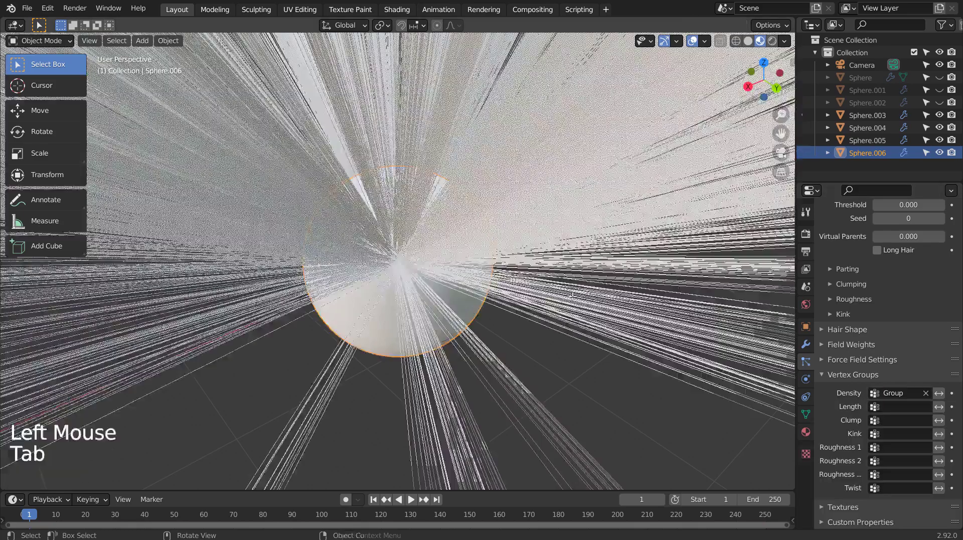
pyautogui.moveTo(565, 317); pyautogui.dragTo(571, 277, button='middle')
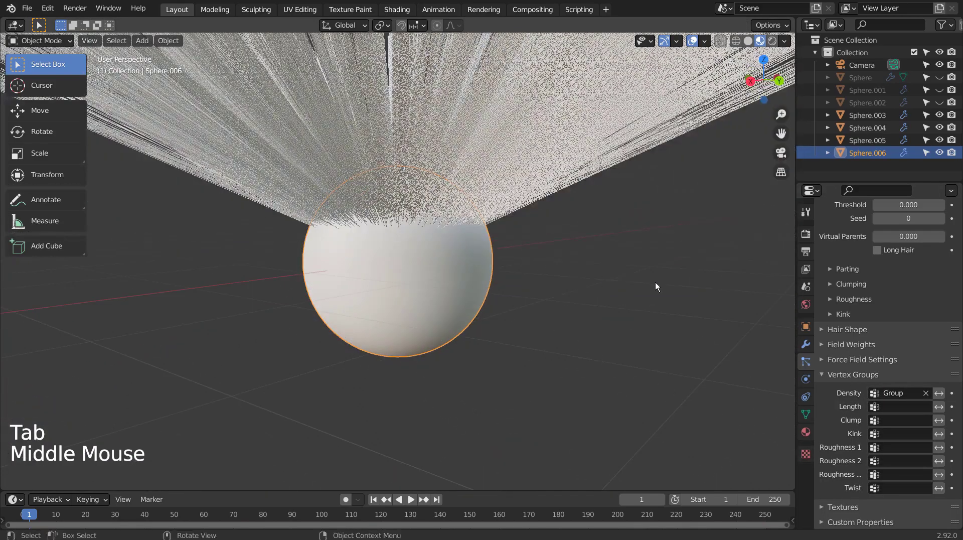
# Step: Set the hair length on the duplicated sphere to 0.16 m
pyautogui.scroll(9, 858, 298)
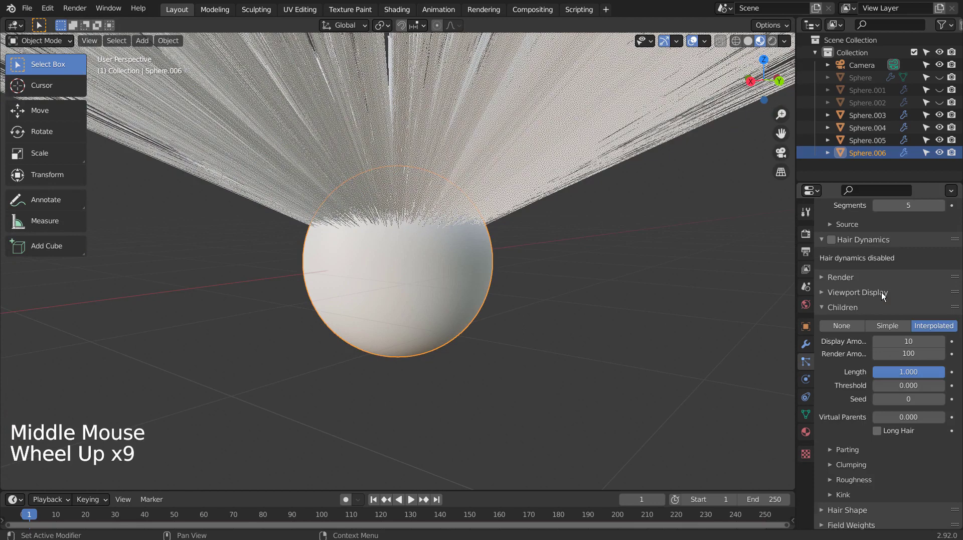
pyautogui.scroll(5, 886, 295)
pyautogui.click(890, 294)
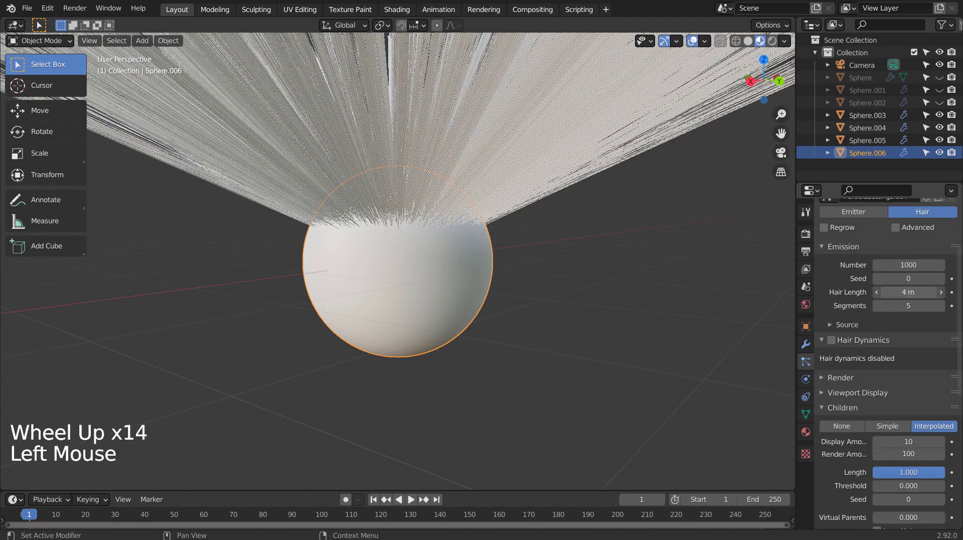
pyautogui.moveTo(890, 294); pyautogui.dragTo(843, 294)
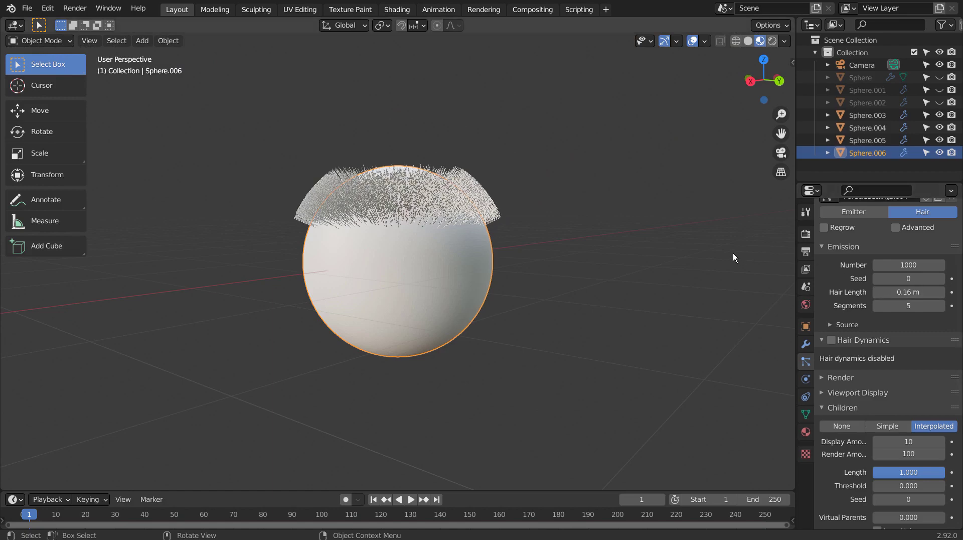
pyautogui.click(664, 285)
pyautogui.moveTo(663, 284); pyautogui.dragTo(603, 312, button='middle')
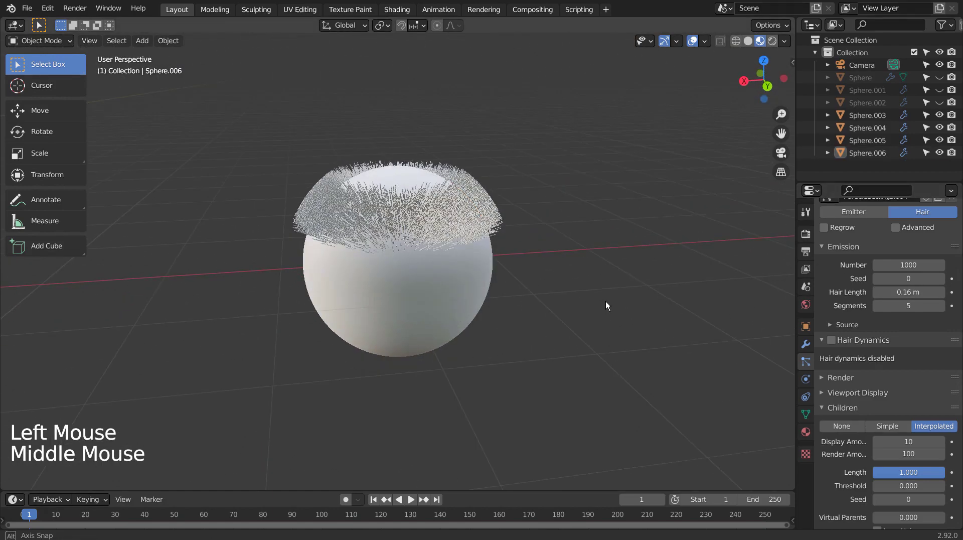
# Step: Inspect the selected vertex loops in Edit Mode and the hair band on the duplicated sphere in Object Mode
pyautogui.click(413, 283)
pyautogui.moveTo(404, 311)
pyautogui.mouseDown(button='middle')
pyautogui.moveTo(456, 301)
pyautogui.moveTo(421, 311)
pyautogui.mouseUp(button='middle')
pyautogui.press('Tab')
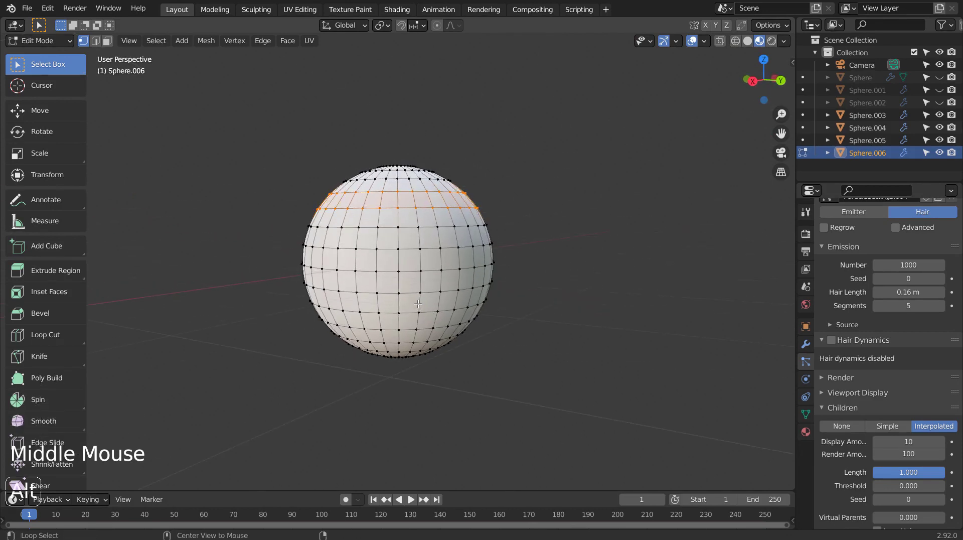
pyautogui.press('Tab')
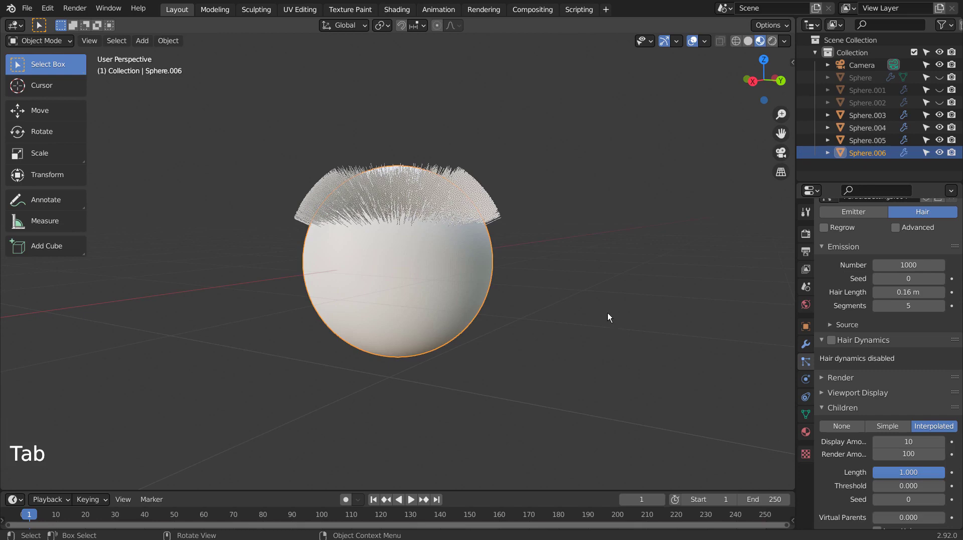
pyautogui.moveTo(609, 317); pyautogui.dragTo(556, 341, button='middle')
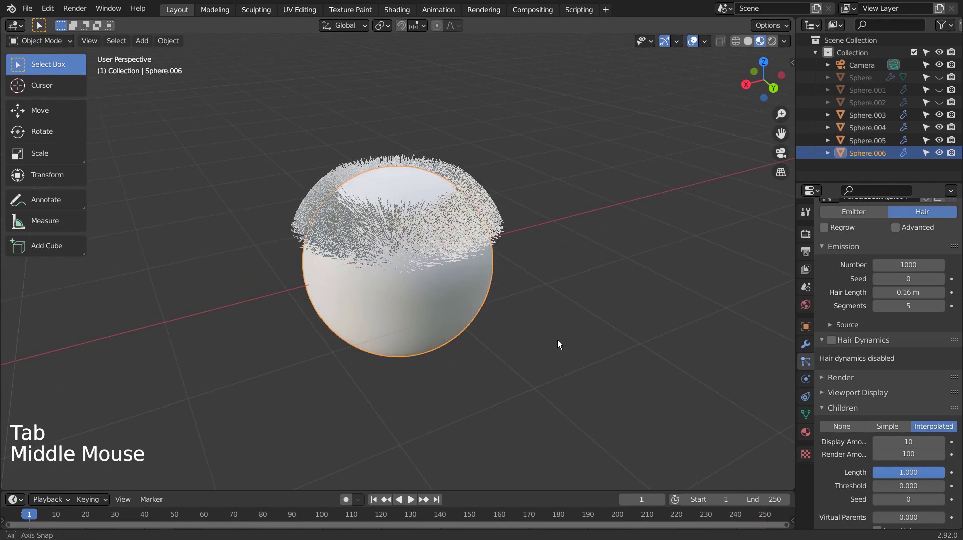
# Step: Delete the duplicated sphere that carries the density-limited hair band
pyautogui.click(380, 276)
pyautogui.press('x')
pyautogui.click(381, 274)
# Step: Select the plain inner ball of the banded sphere, frame it and look at the hair bands from the side and above
pyautogui.keyDown('shift'); pyautogui.moveTo(363, 300); pyautogui.dragTo(486, 318, button='middle'); pyautogui.keyUp('shift')
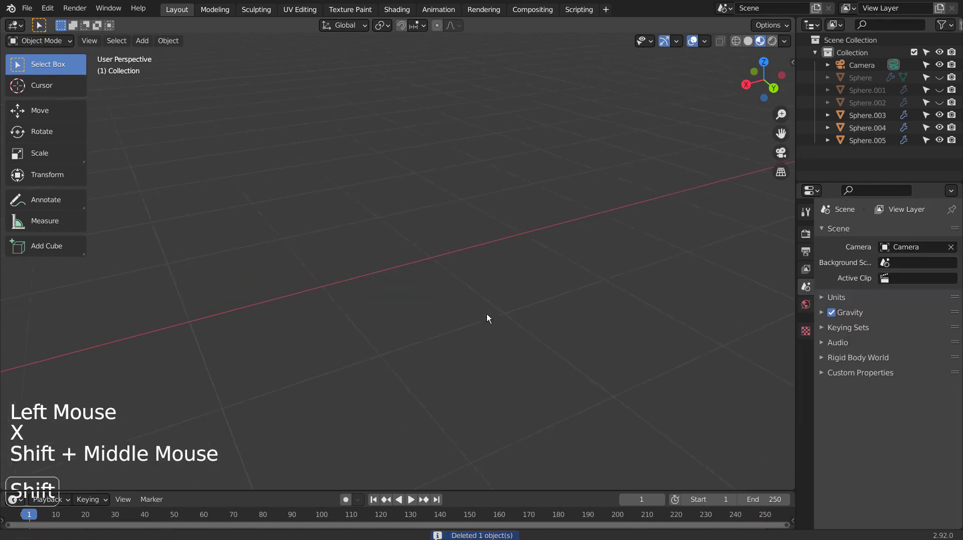
pyautogui.scroll(-10, 489, 315)
pyautogui.click(213, 316)
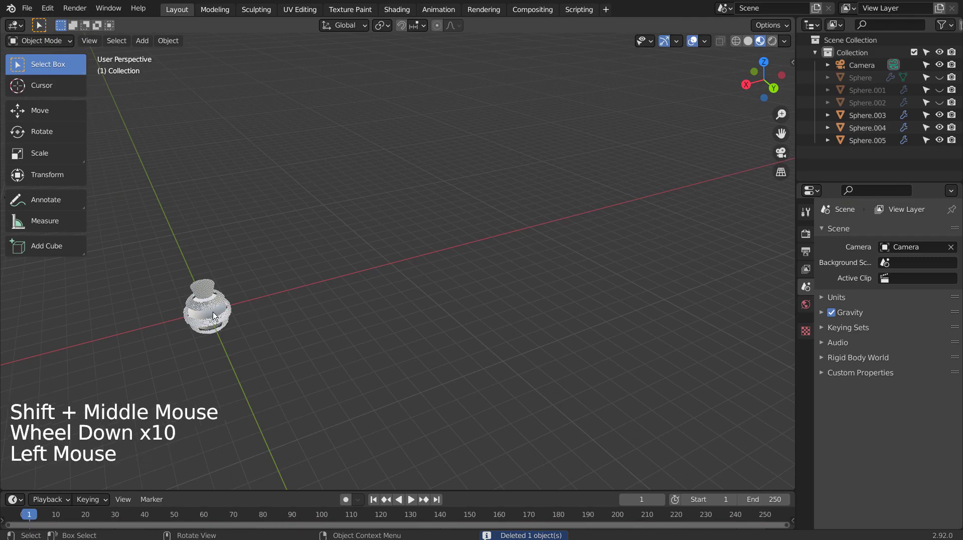
pyautogui.press('KP_Decimal')
pyautogui.moveTo(403, 317); pyautogui.dragTo(382, 286, button='middle')
pyautogui.scroll(-4, 443, 298)
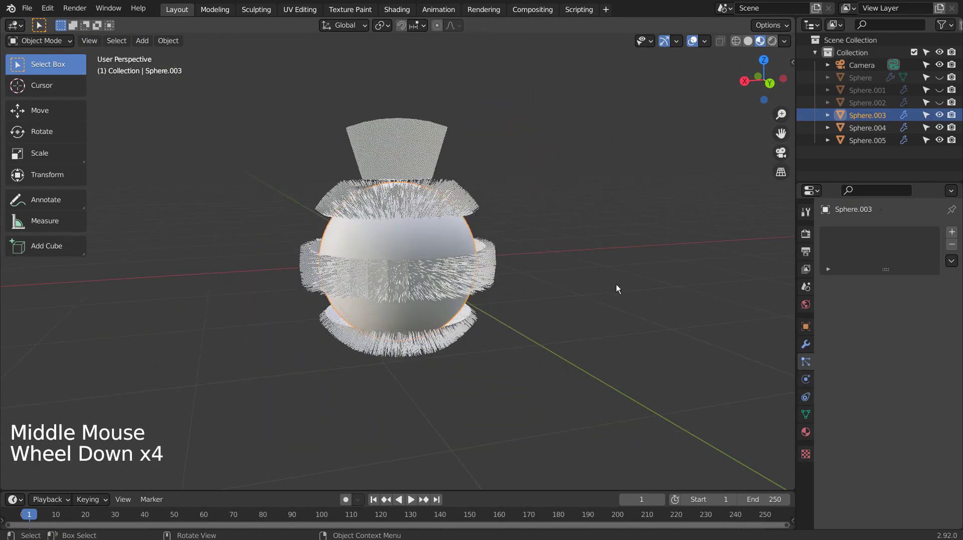
pyautogui.moveTo(617, 288); pyautogui.dragTo(616, 324, button='middle')
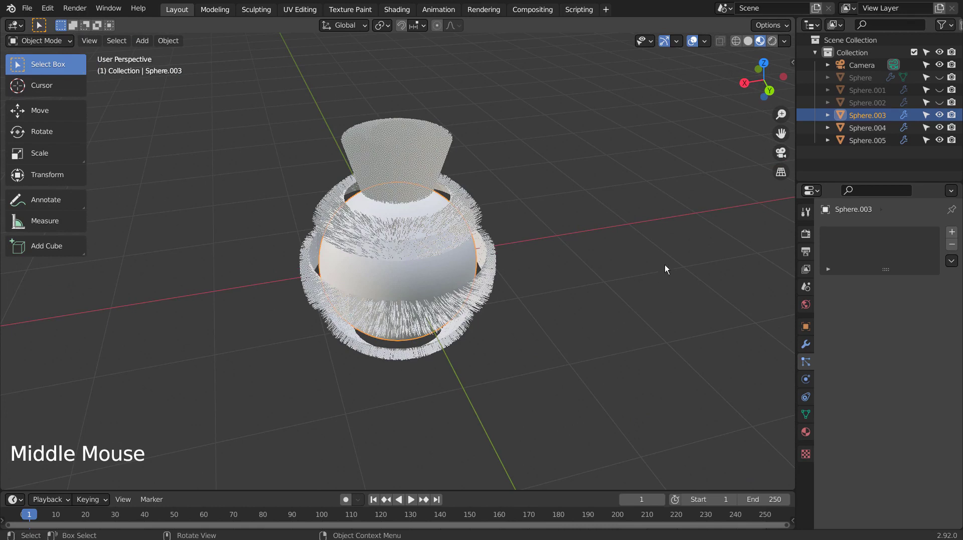
# Step: Select the banded sphere's top cap and assign the existing Material.001 to it in the Shading workspace
pyautogui.click(415, 145)
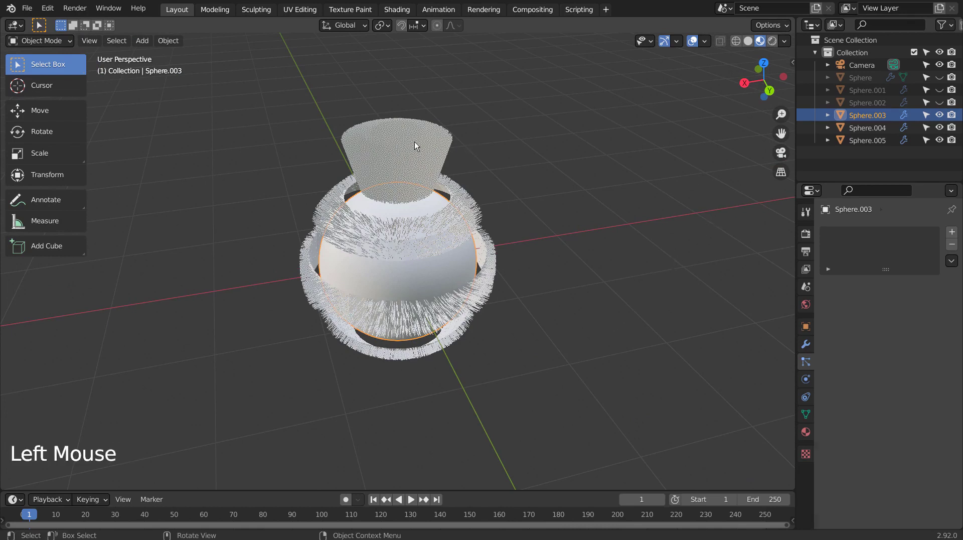
pyautogui.doubleClick(397, 9)
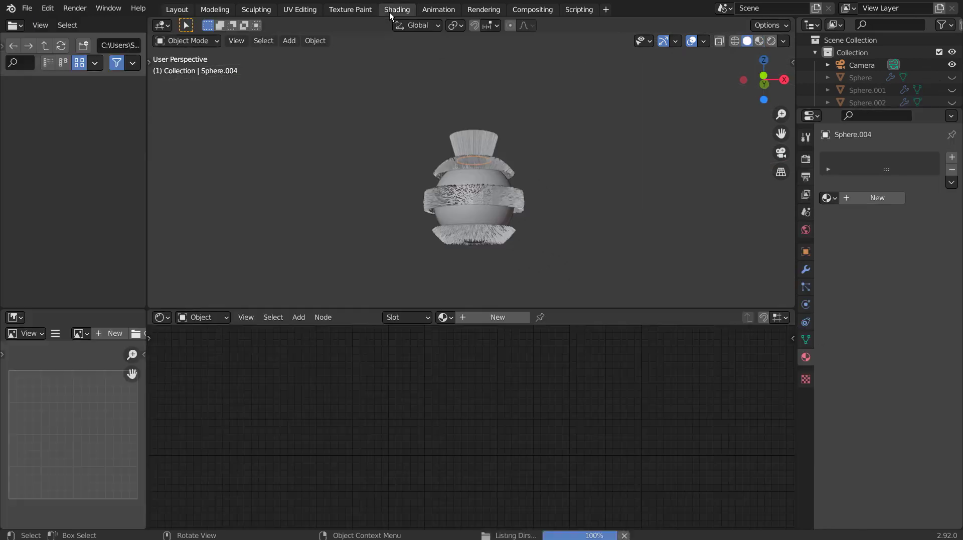
pyautogui.click(445, 317)
pyautogui.click(440, 396)
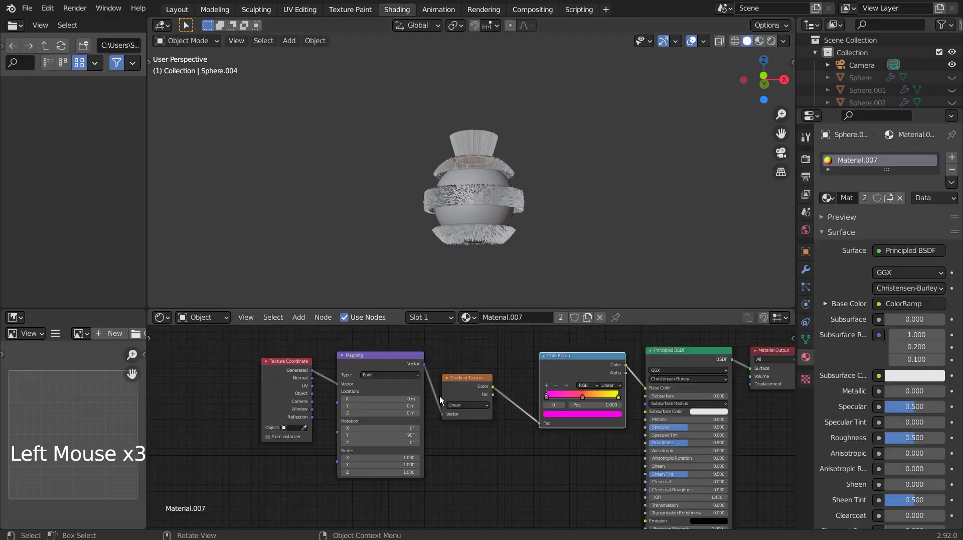
pyautogui.click(468, 317)
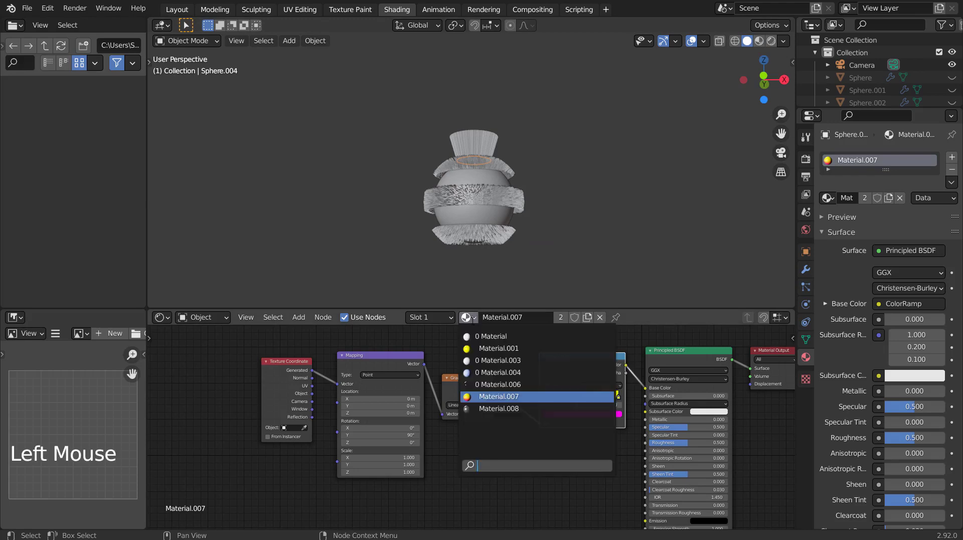
pyautogui.click(474, 348)
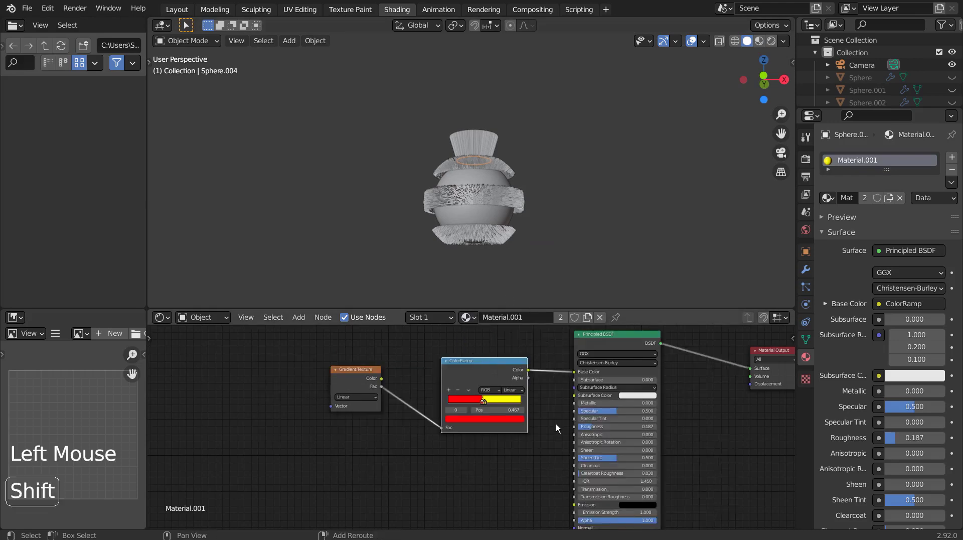
# Step: Display the viewport in Material Preview and inspect the cap's hair colors up close
pyautogui.click(760, 41)
pyautogui.click(760, 41)
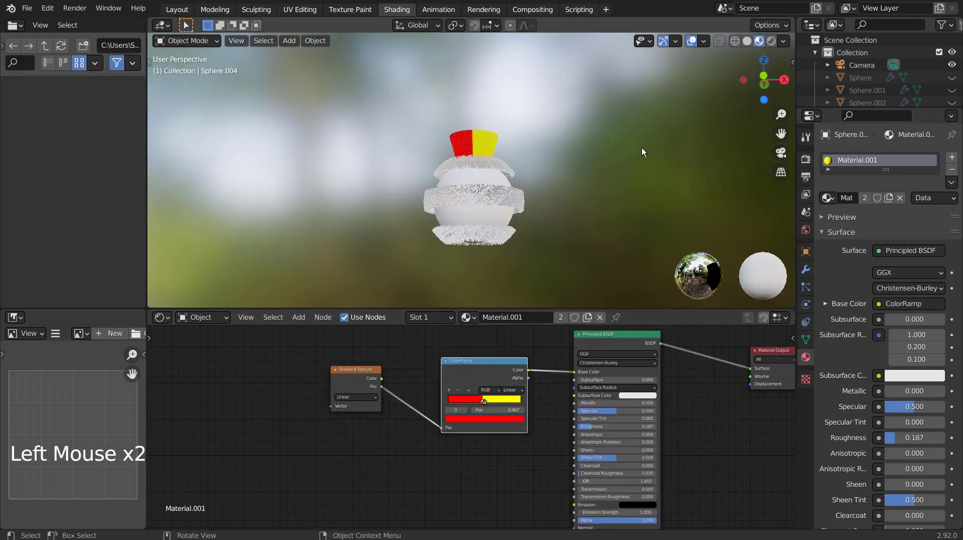
pyautogui.moveTo(642, 147)
pyautogui.mouseDown(button='middle')
pyautogui.moveTo(594, 214)
pyautogui.moveTo(596, 249)
pyautogui.moveTo(540, 207)
pyautogui.moveTo(349, 210)
pyautogui.moveTo(508, 182)
pyautogui.moveTo(703, 181)
pyautogui.moveTo(397, 128)
pyautogui.mouseUp(button='middle')
pyautogui.scroll(8, 349, 209)
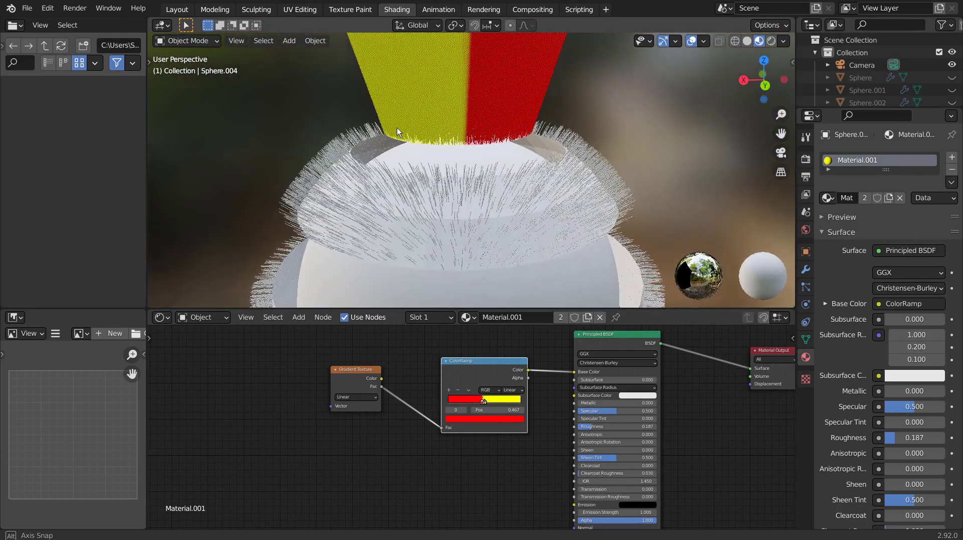
# Step: Examine Material.001's nodes from Gradient Texture through ColorRamp to Material Output in the maximized node editor, and restore the layout
pyautogui.click(541, 481)
pyautogui.hotkey('ctrl', 'space')
pyautogui.scroll(-5, 676, 369)
pyautogui.keyDown('shift'); pyautogui.moveTo(675, 369); pyautogui.dragTo(490, 368, button='middle'); pyautogui.keyUp('shift')
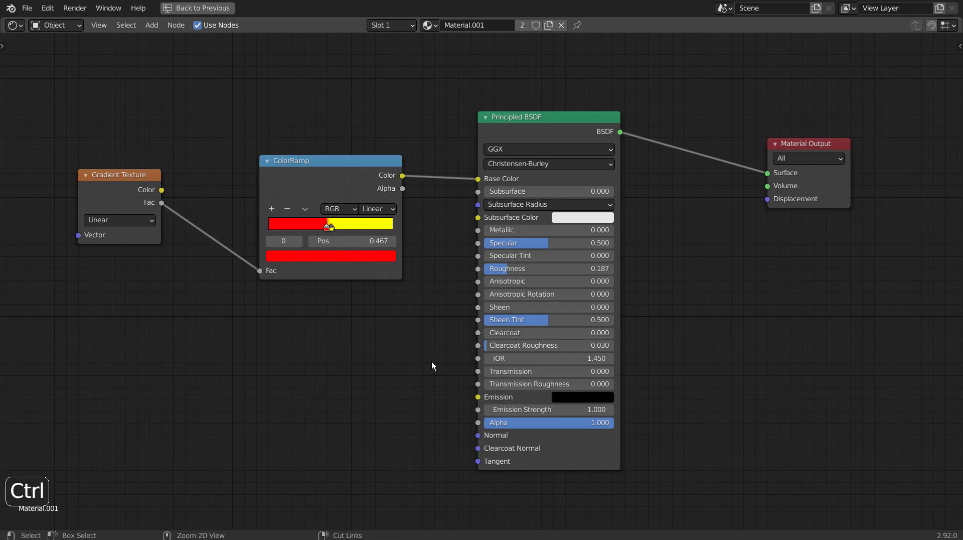
pyautogui.hotkey('ctrl', 'space')
# Step: Assign the existing Material.007 to the hair band object around the sphere
pyautogui.keyDown('shift'); pyautogui.moveTo(504, 94); pyautogui.dragTo(507, 169, button='middle'); pyautogui.keyUp('shift')
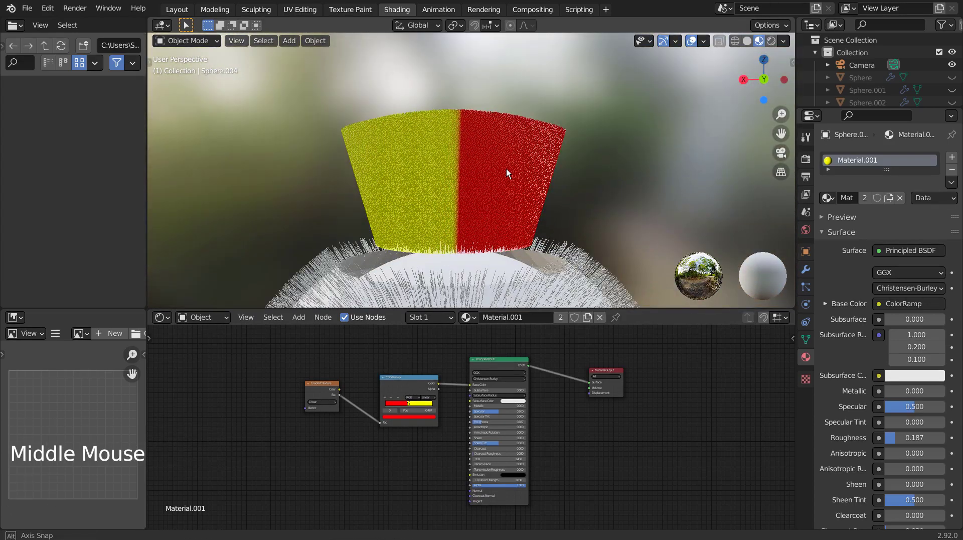
pyautogui.click(596, 276)
pyautogui.click(444, 317)
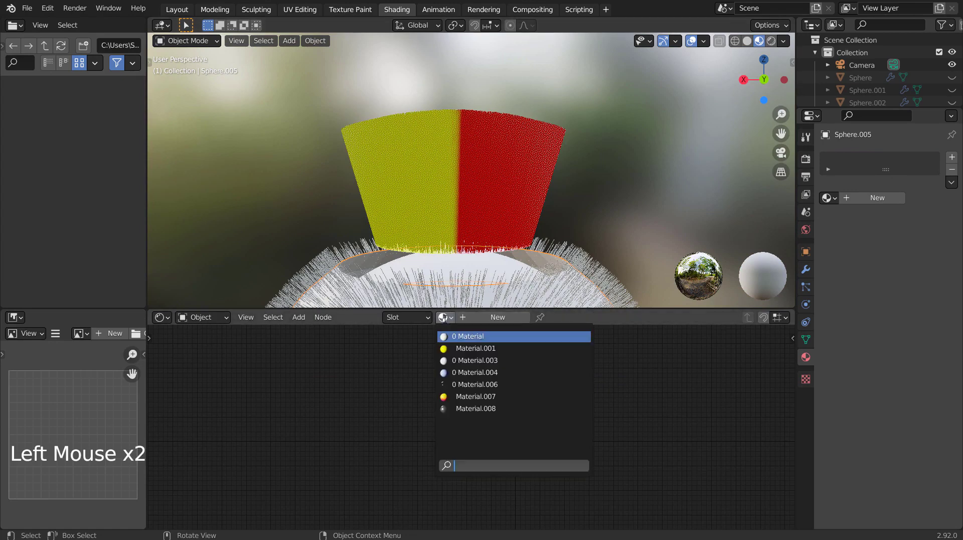
pyautogui.click(469, 398)
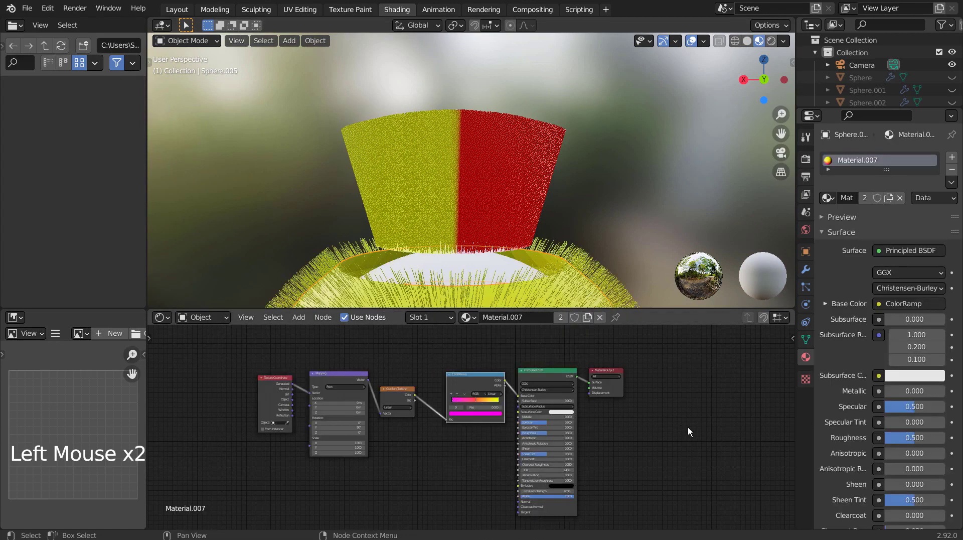
pyautogui.scroll(-5, 633, 257)
pyautogui.scroll(-2, 631, 260)
pyautogui.keyDown('shift'); pyautogui.moveTo(631, 261); pyautogui.dragTo(559, 211, button='middle'); pyautogui.keyUp('shift')
pyautogui.click(567, 192)
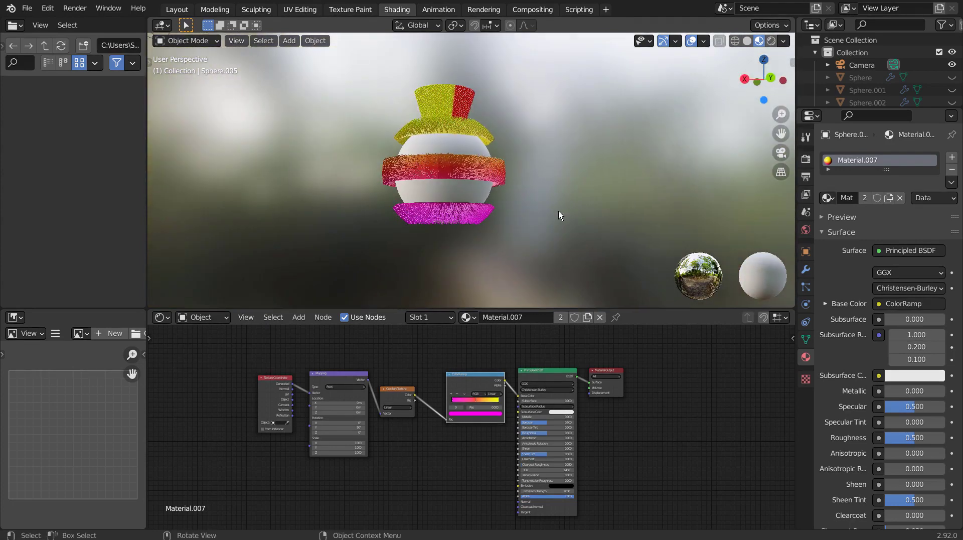
# Step: Examine Material.007's nodes, including Texture Coordinate, Mapping, Gradient Texture and ColorRamp, in the maximized node editor, and restore the layout
pyautogui.click(442, 357)
pyautogui.hotkey('ctrl', 'space')
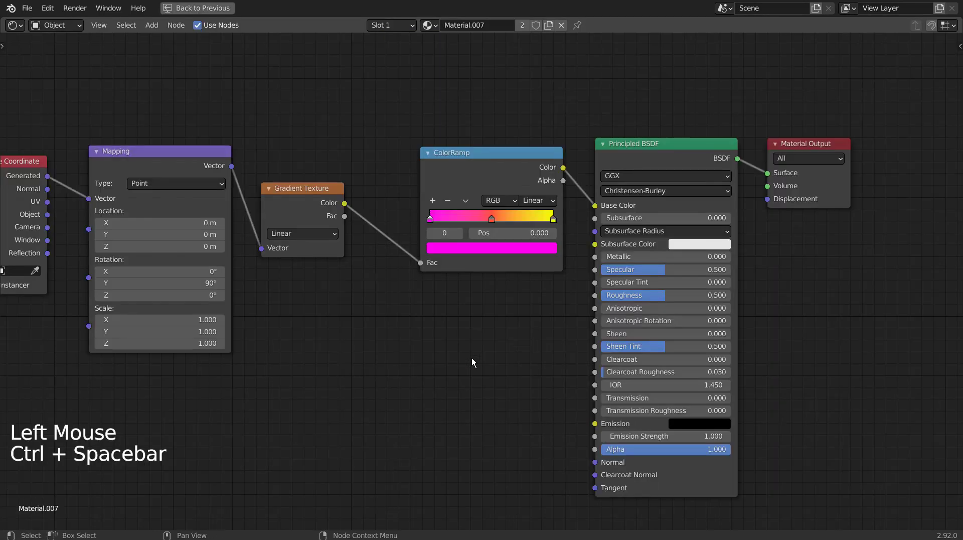
pyautogui.scroll(-2, 472, 358)
pyautogui.keyDown('shift'); pyautogui.moveTo(477, 354); pyautogui.dragTo(520, 333, button='middle'); pyautogui.keyUp('shift')
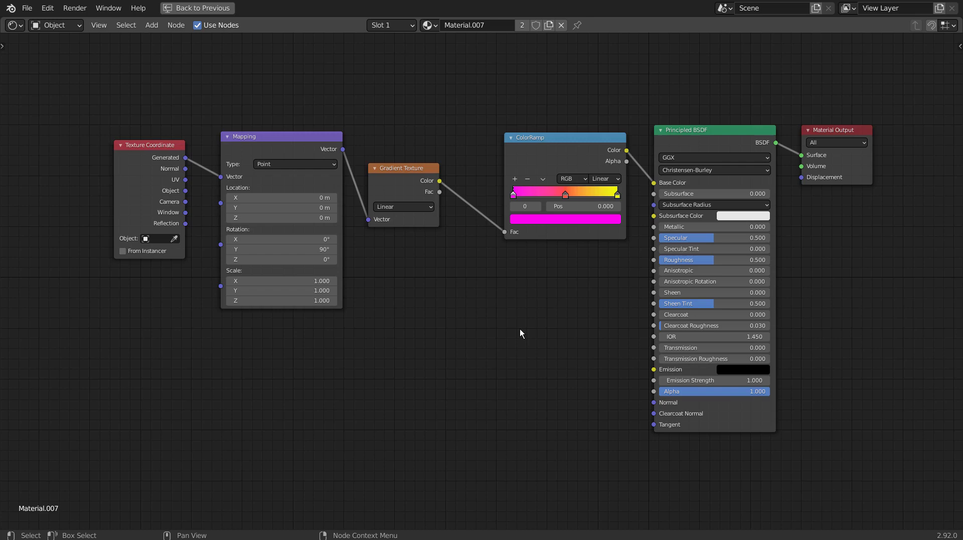
pyautogui.hotkey('ctrl', 'space')
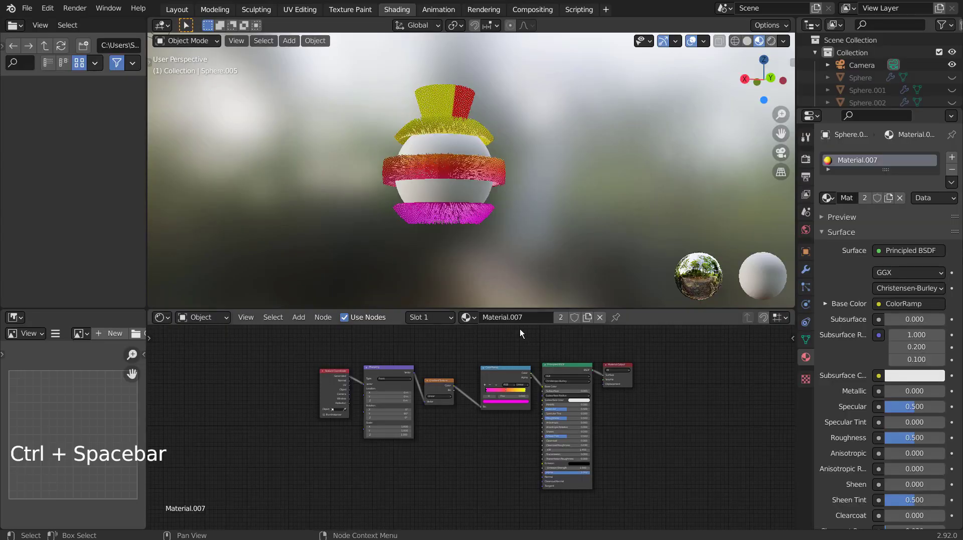
# Step: Create a new material on the inner sphere and set its base color to pure white
pyautogui.click(468, 192)
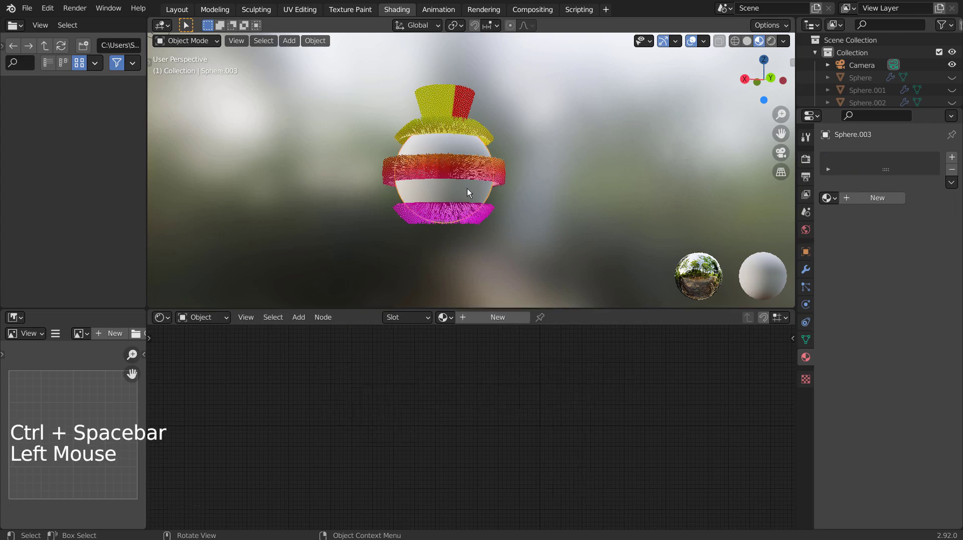
pyautogui.click(902, 198)
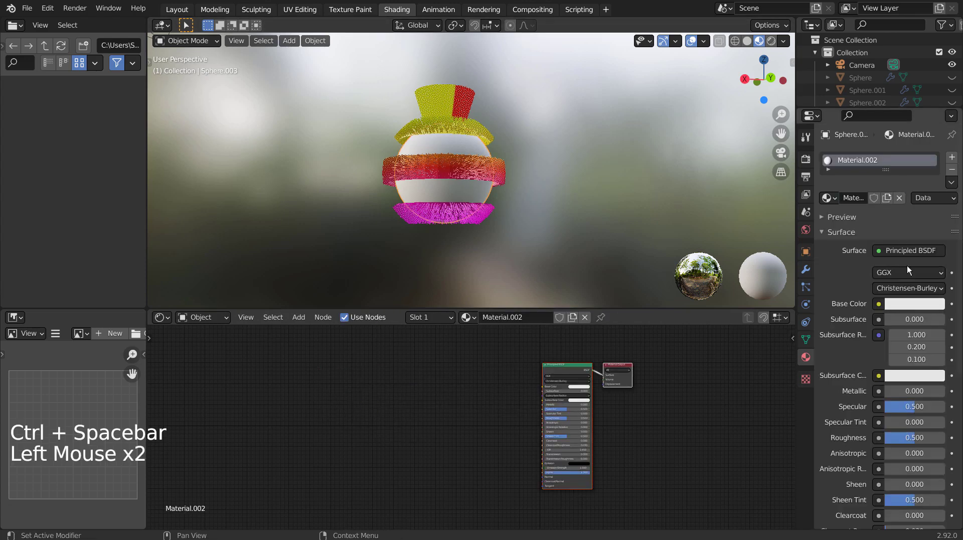
pyautogui.click(916, 304)
pyautogui.moveTo(942, 135); pyautogui.dragTo(941, 132)
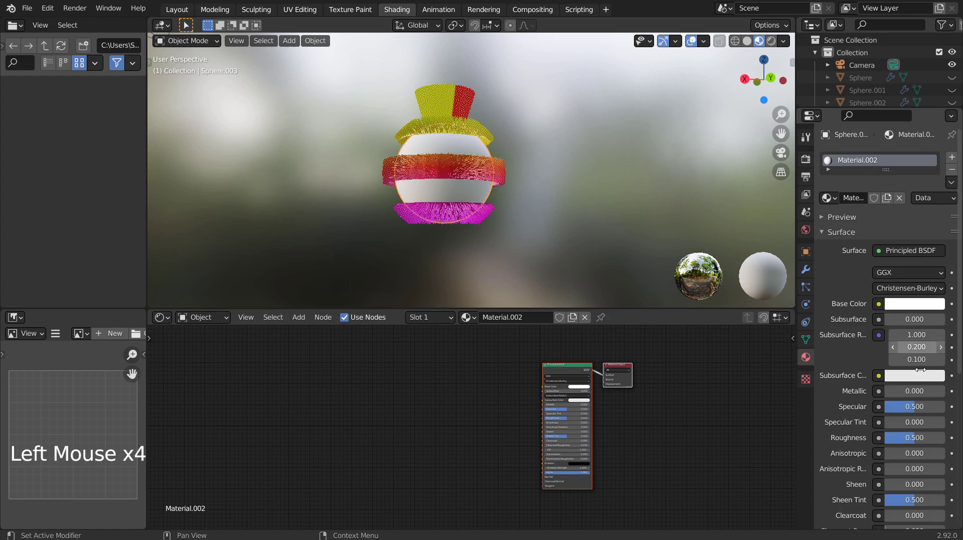
# Step: Set the inner sphere material's Metallic to 0.901 and Roughness to 0.095
pyautogui.moveTo(898, 391); pyautogui.dragTo(943, 391)
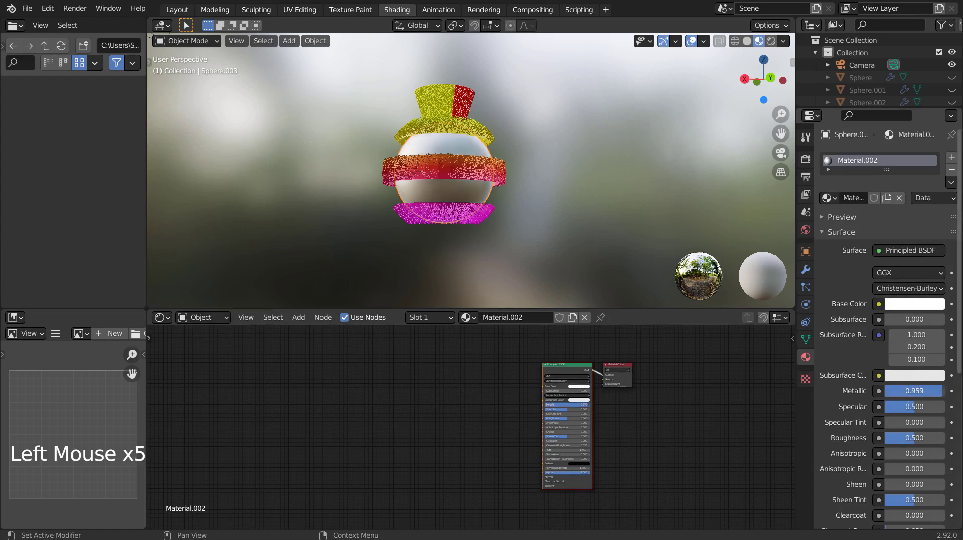
pyautogui.moveTo(929, 437); pyautogui.dragTo(903, 438)
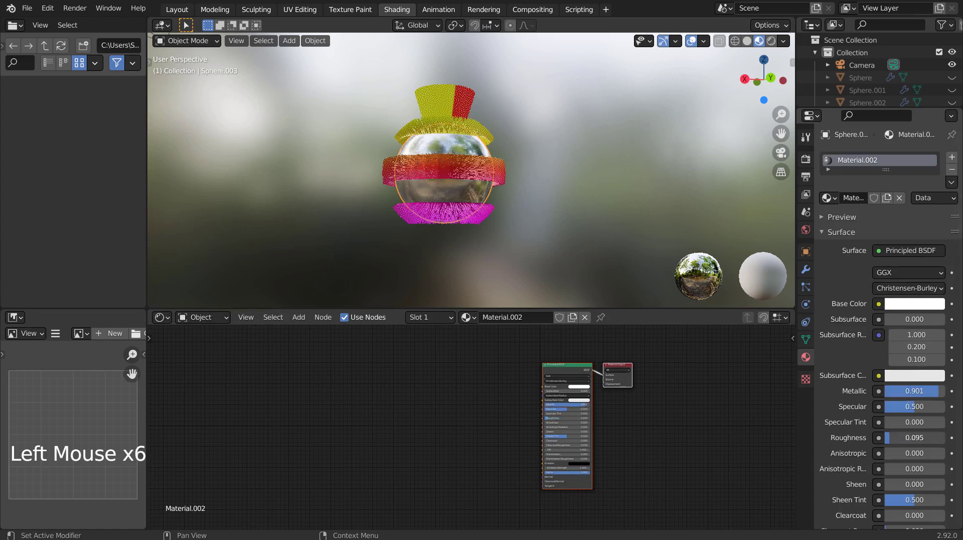
pyautogui.click(640, 271)
pyautogui.moveTo(577, 230); pyautogui.dragTo(339, 249, button='middle')
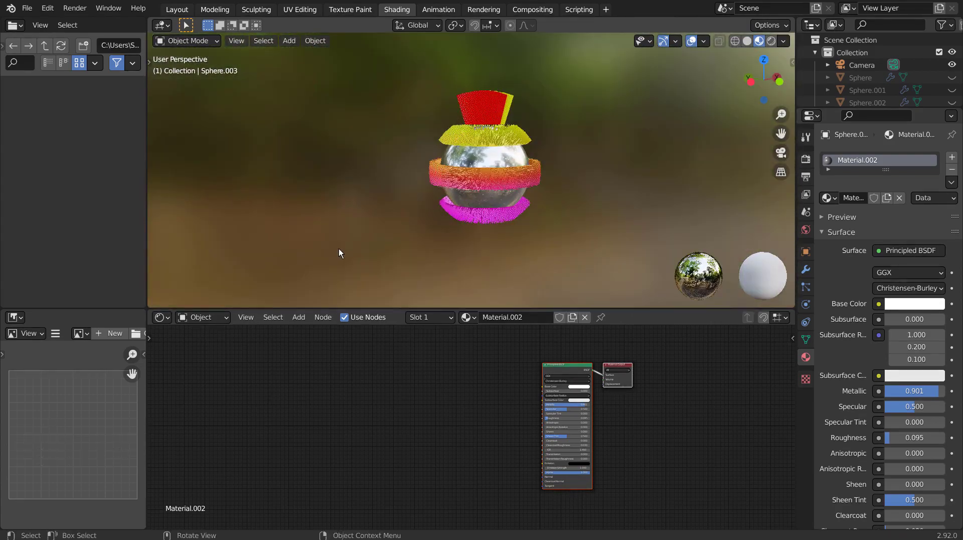
# Step: Set the hair length of the hair band object to 0.49 m
pyautogui.scroll(4, 522, 231)
pyautogui.click(546, 198)
pyautogui.scroll(1, 815, 353)
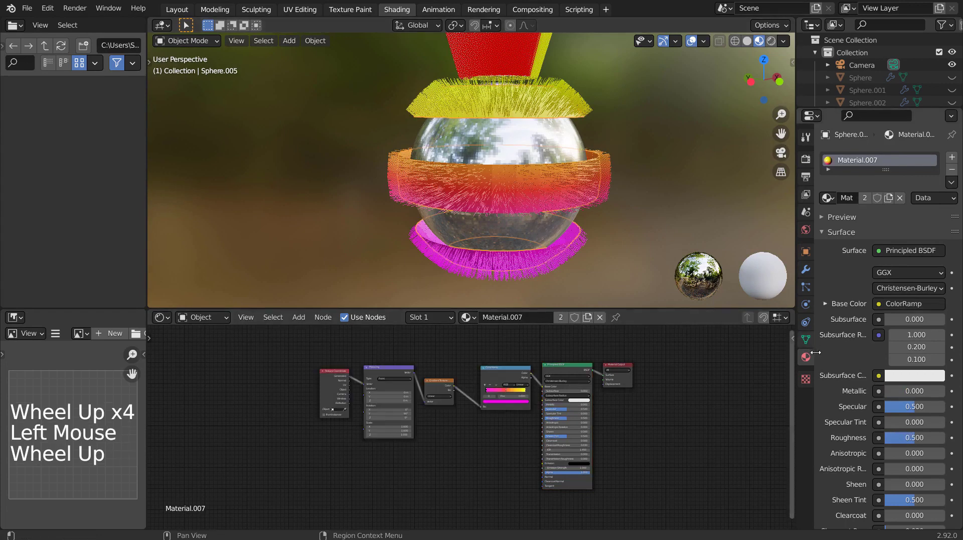
pyautogui.click(805, 283)
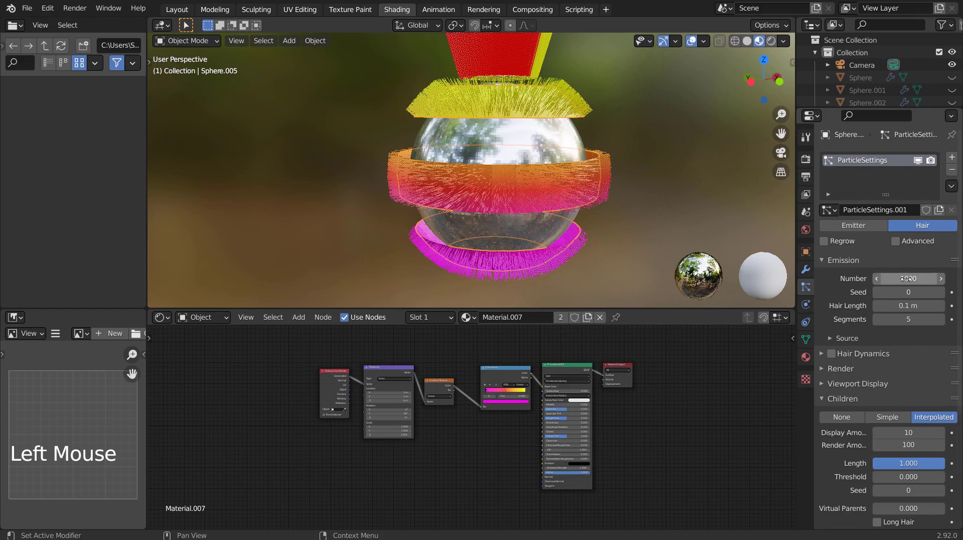
pyautogui.moveTo(907, 304); pyautogui.dragTo(943, 305)
pyautogui.click(661, 236)
pyautogui.moveTo(661, 236); pyautogui.dragTo(541, 155, button='middle')
pyautogui.scroll(-4, 609, 215)
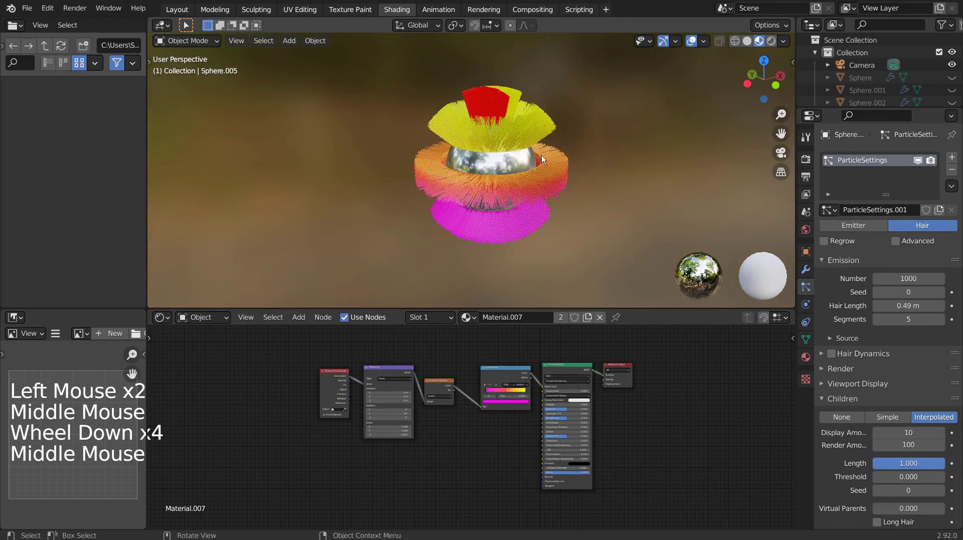